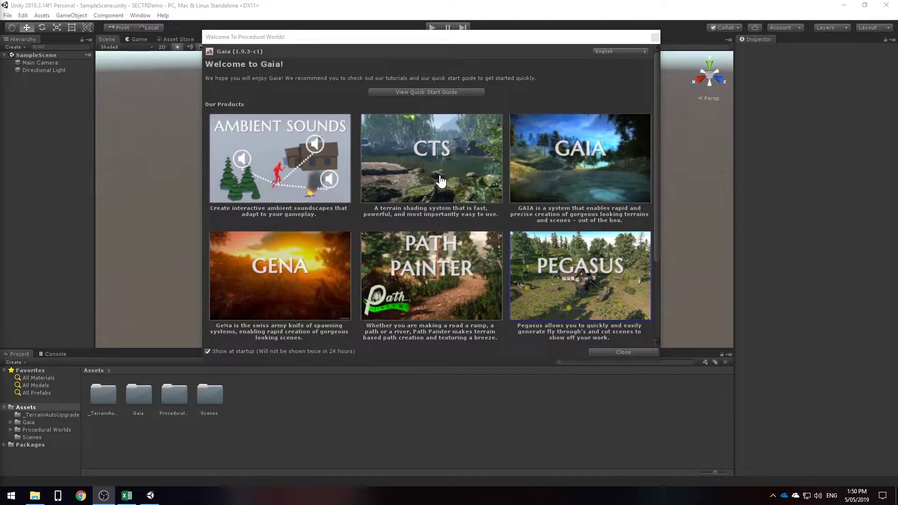
- Look through the listed Procedural Worlds products, close the welcome window and open the Gaia Manager
{"action": "scroll", "coordinate": [438, 187], "scroll_direction": "down", "scroll_amount": 3}
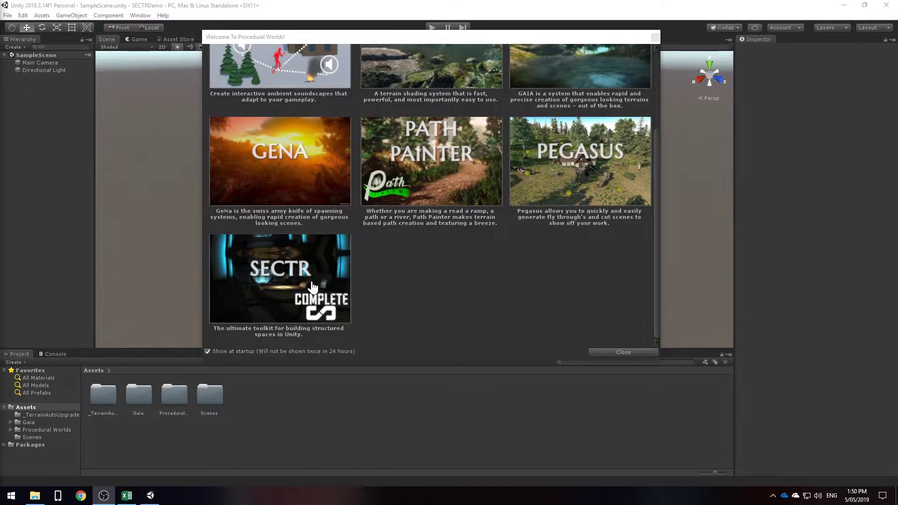
{"action": "left_click", "coordinate": [654, 40]}
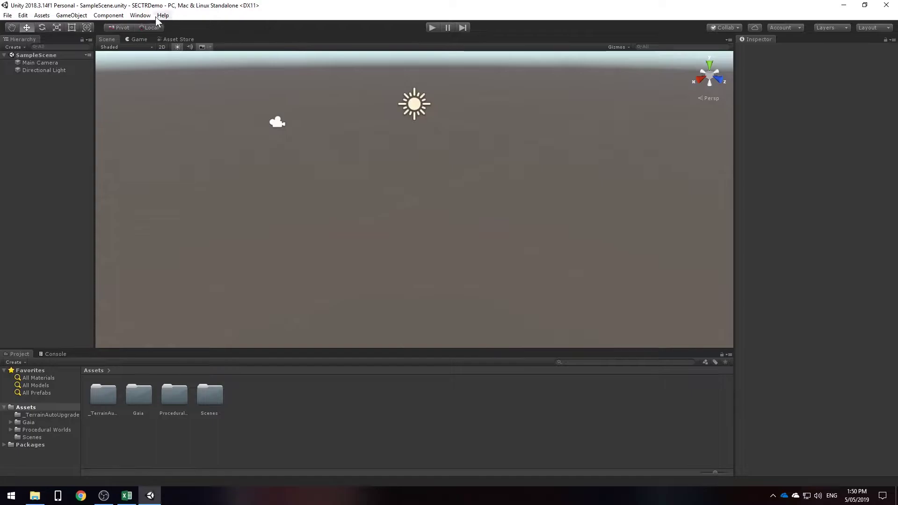
{"action": "left_click", "coordinate": [141, 15]}
{"action": "mouse_move", "coordinate": [212, 54]}
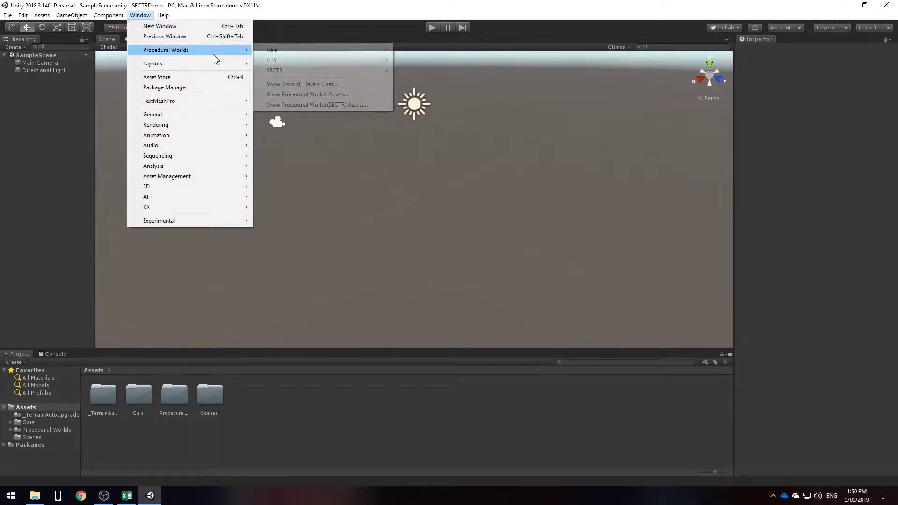
{"action": "mouse_move", "coordinate": [300, 50]}
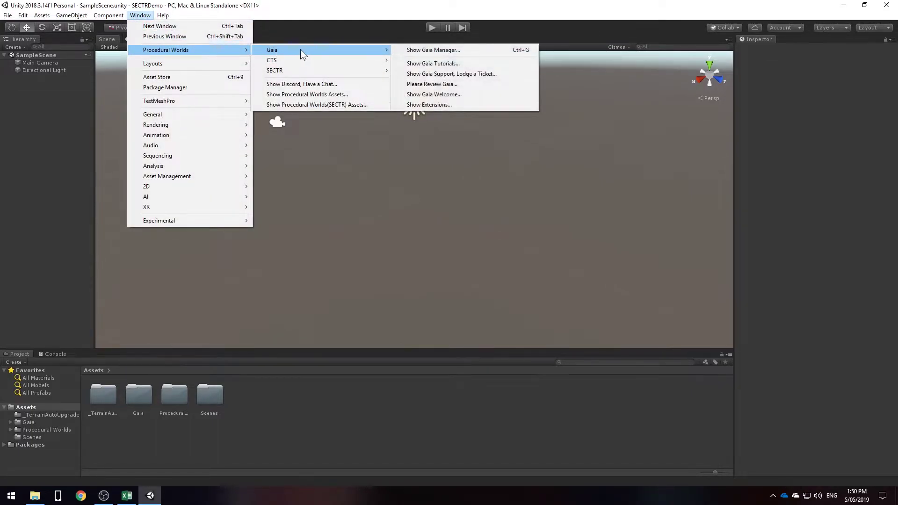
{"action": "left_click", "coordinate": [470, 50]}
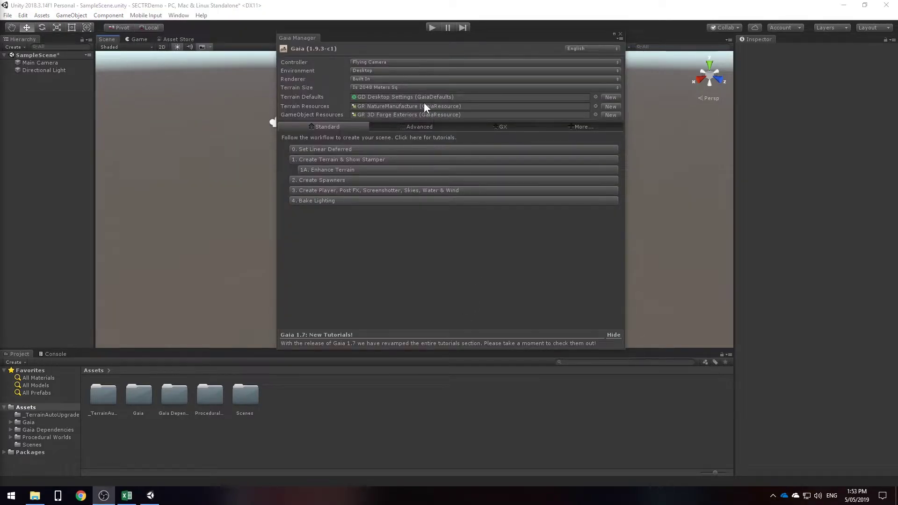
- Set the Gaia terrain size to 8192 meters square and apply linear color space with deferred rendering
{"action": "left_click", "coordinate": [411, 88]}
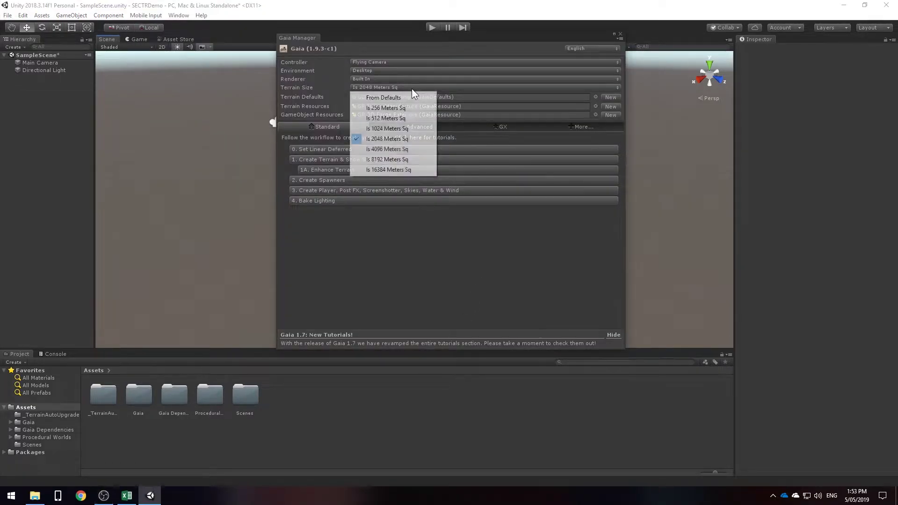
{"action": "left_click", "coordinate": [409, 159]}
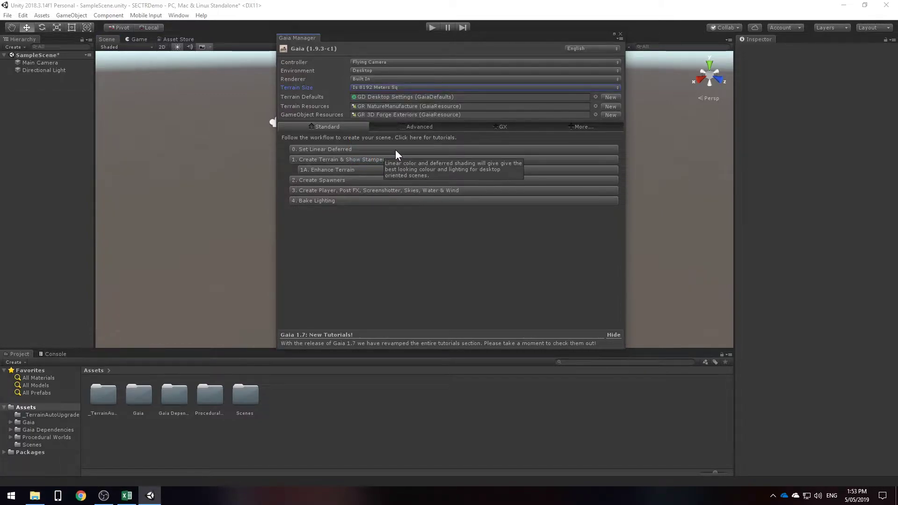
{"action": "left_click", "coordinate": [394, 150]}
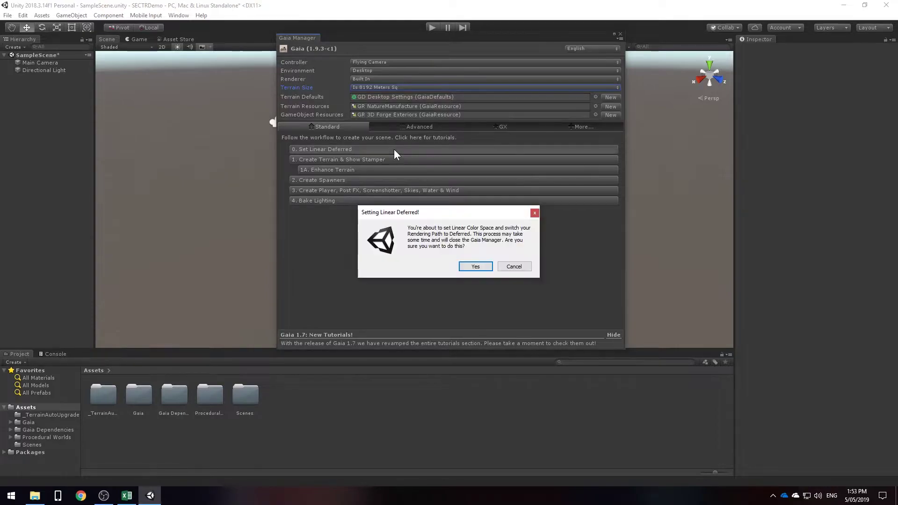
{"action": "left_click", "coordinate": [475, 266]}
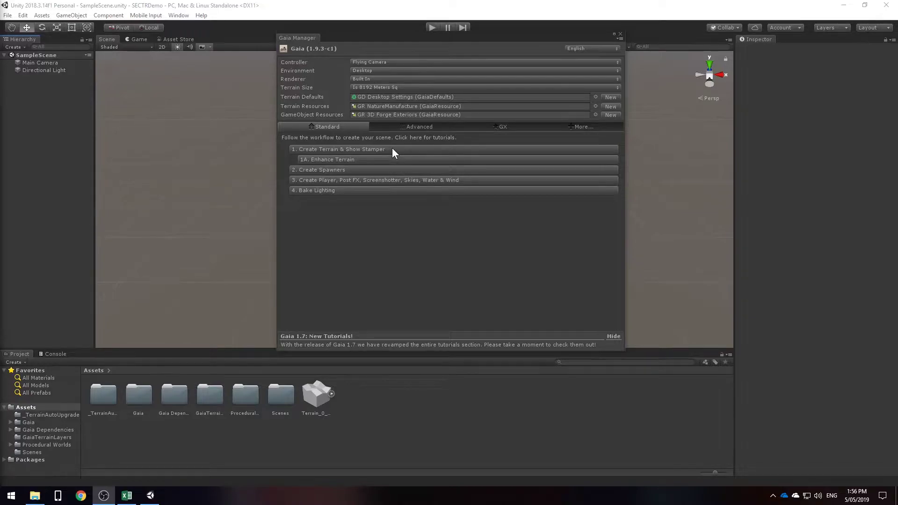
- Create the base terrain with its Stamper, close the Gaia Manager and frame the terrain in the scene
{"action": "left_click", "coordinate": [439, 150]}
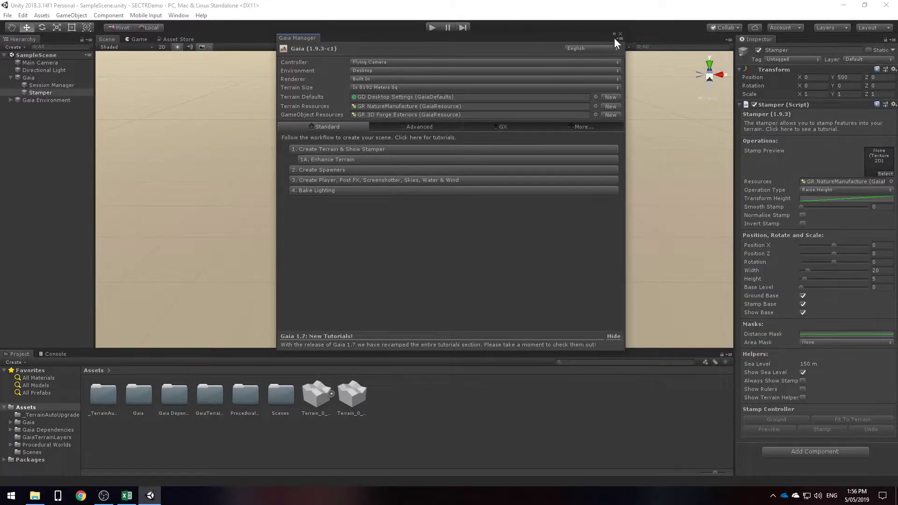
{"action": "left_click", "coordinate": [620, 35]}
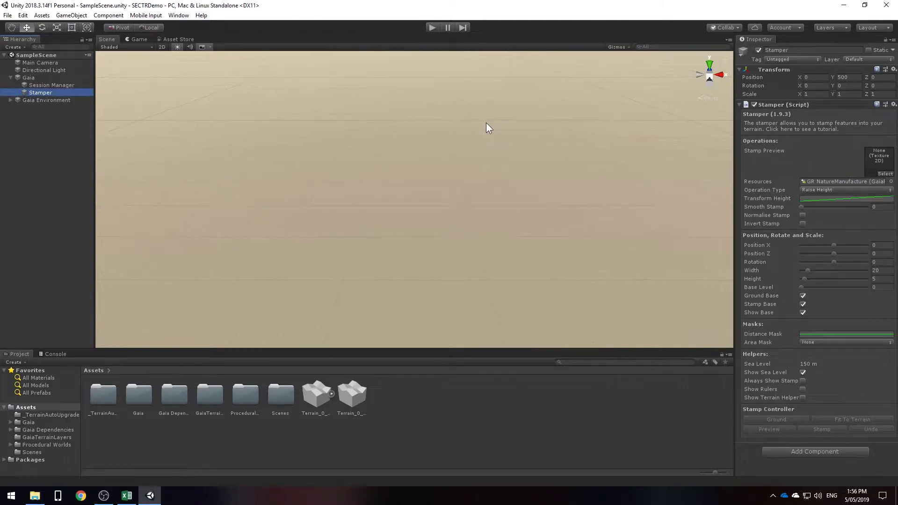
{"action": "key", "text": "f"}
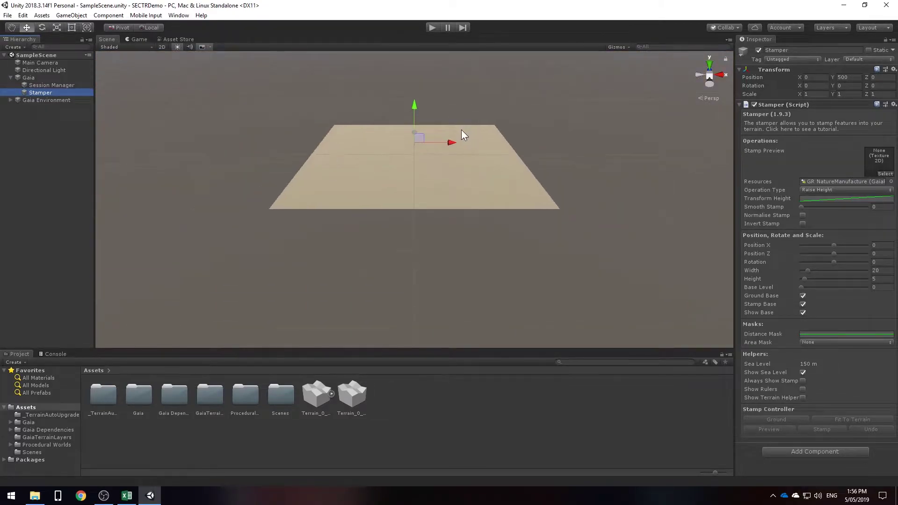
{"action": "scroll", "coordinate": [461, 132], "scroll_direction": "up", "scroll_amount": 2}
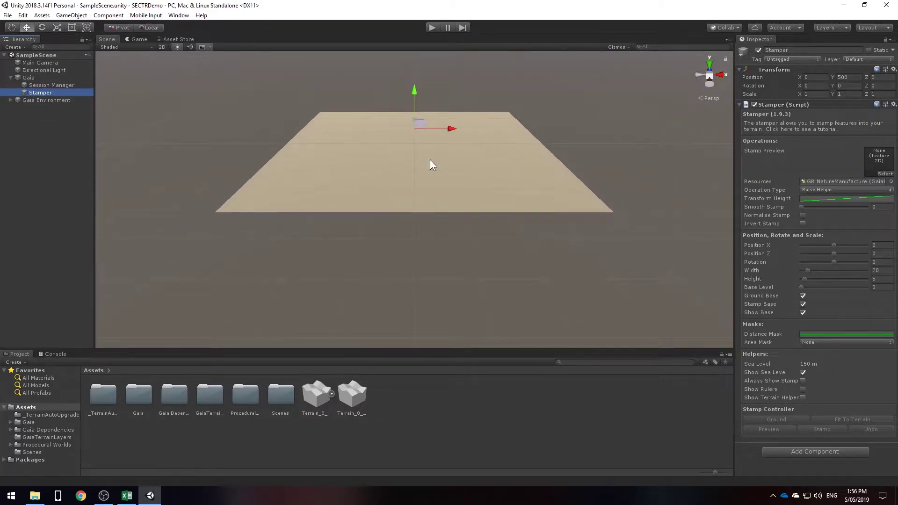
- Enable the Random Terrain Generator on the Session Manager, add its random stamps and play the session to shape the terrain
{"action": "left_click", "coordinate": [64, 85]}
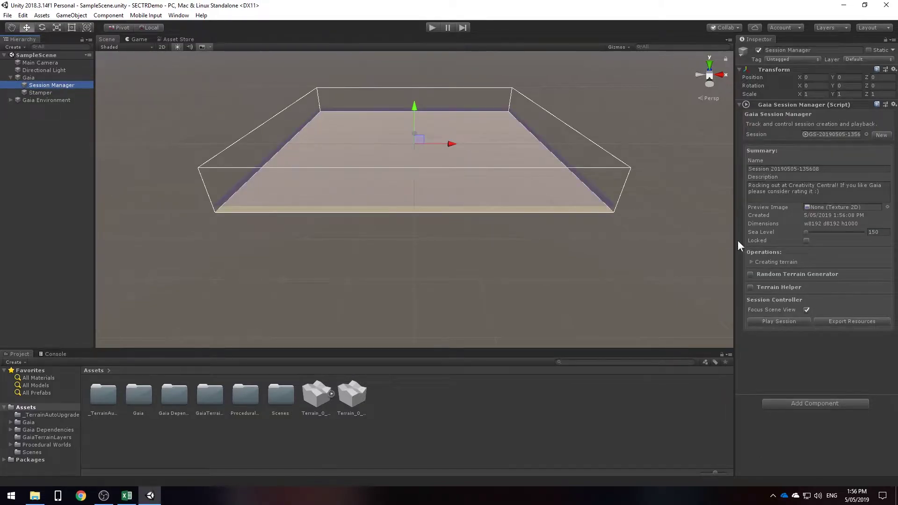
{"action": "left_click", "coordinate": [801, 274]}
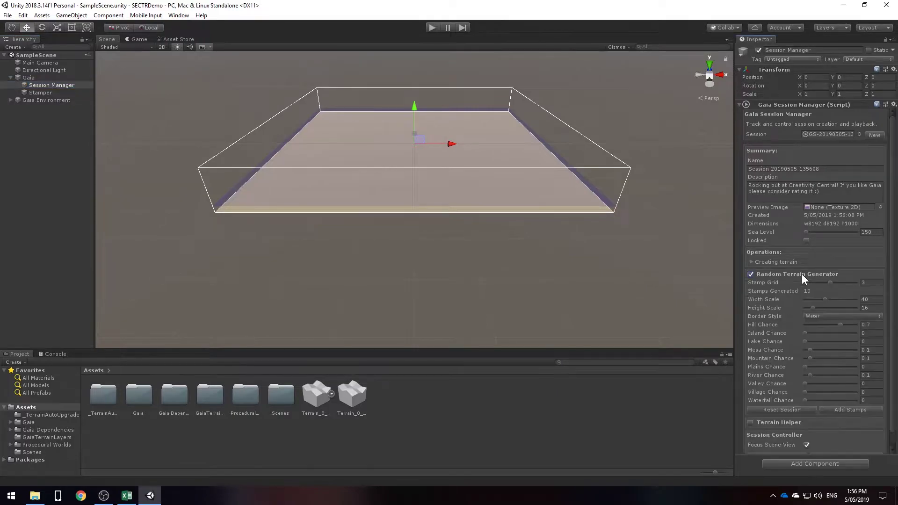
{"action": "left_click", "coordinate": [860, 412]}
{"action": "scroll", "coordinate": [858, 409], "scroll_direction": "down", "scroll_amount": 5}
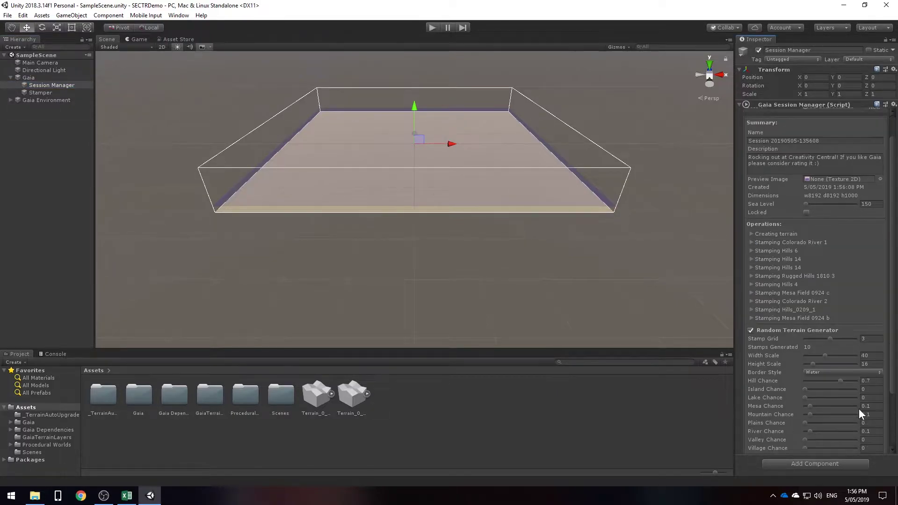
{"action": "left_click", "coordinate": [777, 443]}
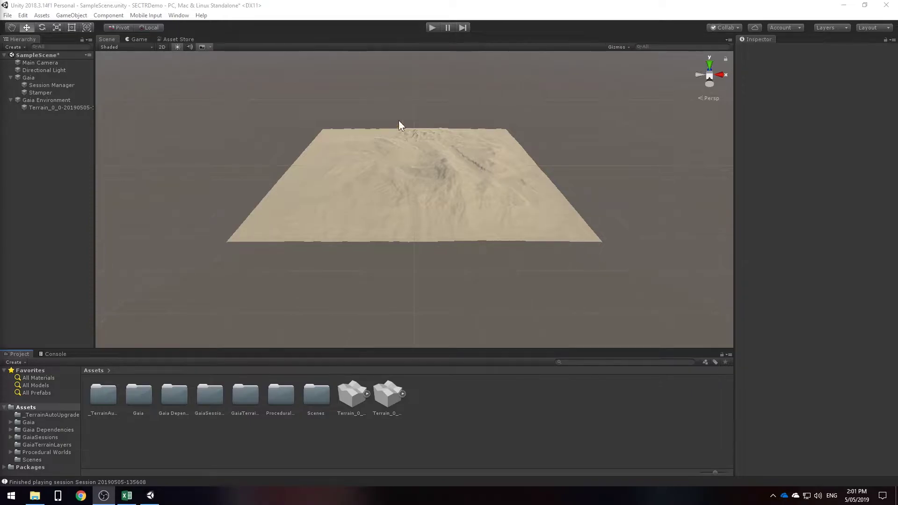
- Reopen the Gaia Manager, create the spawners for the terrain and close the manager
{"action": "left_click", "coordinate": [179, 15]}
{"action": "mouse_move", "coordinate": [235, 49]}
{"action": "mouse_move", "coordinate": [317, 49]}
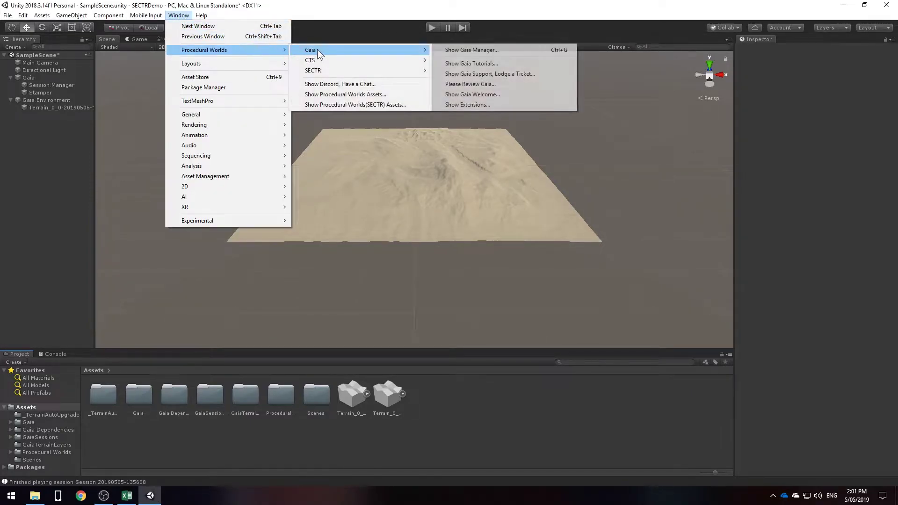
{"action": "left_click", "coordinate": [473, 50]}
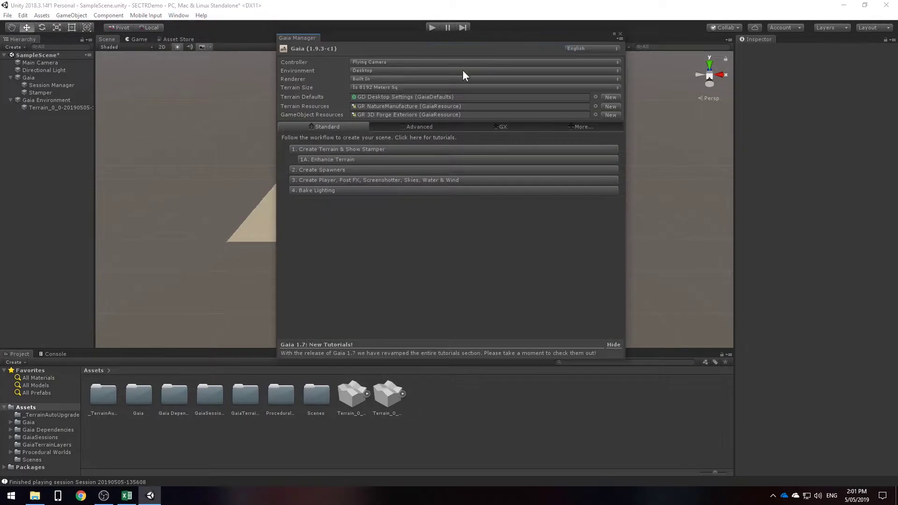
{"action": "left_click", "coordinate": [359, 169]}
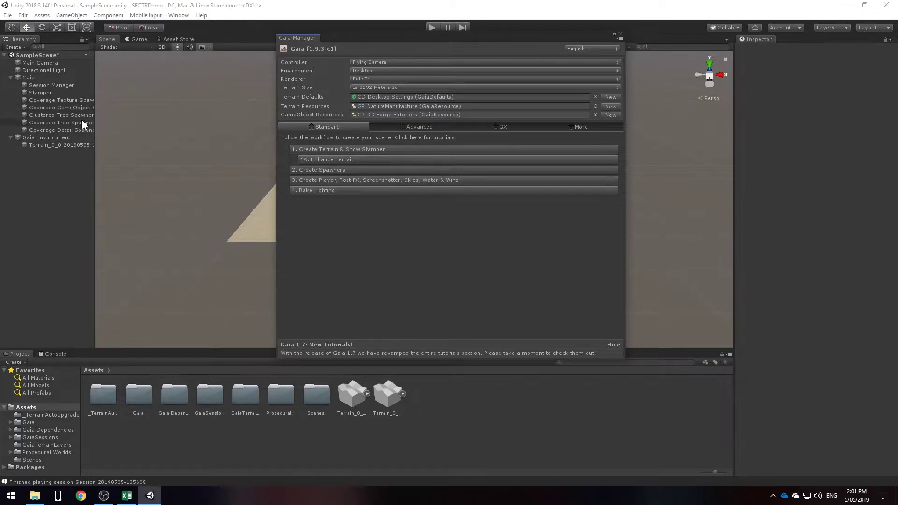
{"action": "left_click", "coordinate": [620, 34]}
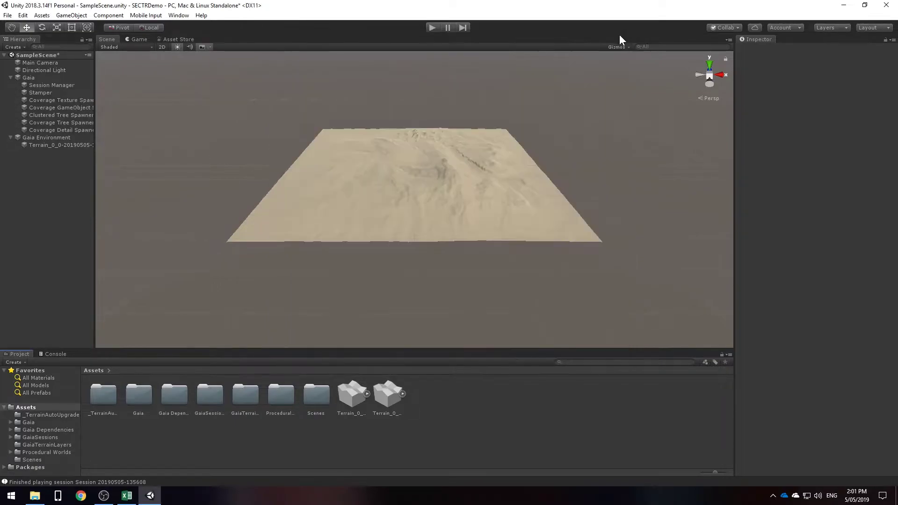
- Spawn the ground textures with the Coverage Texture Spawner and tree groups with the Clustered Tree Spawner
{"action": "left_click", "coordinate": [71, 100]}
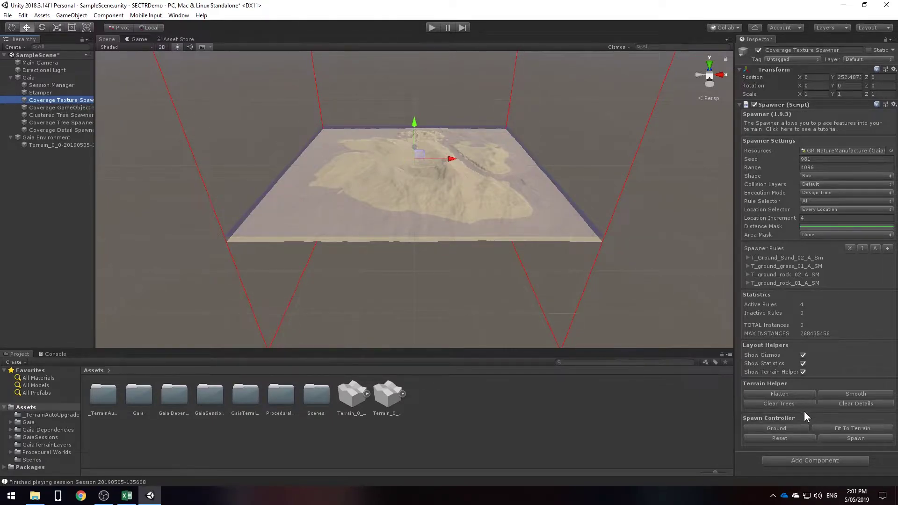
{"action": "left_click", "coordinate": [847, 438]}
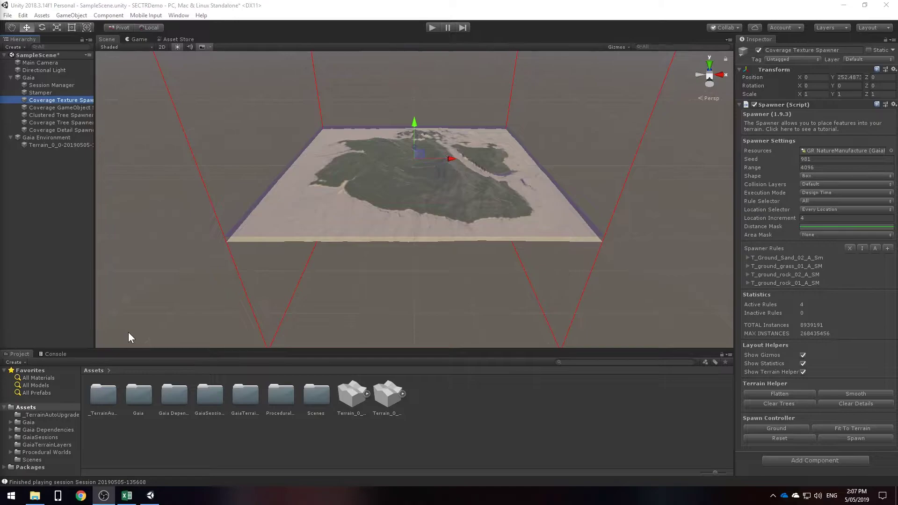
{"action": "left_click", "coordinate": [67, 116]}
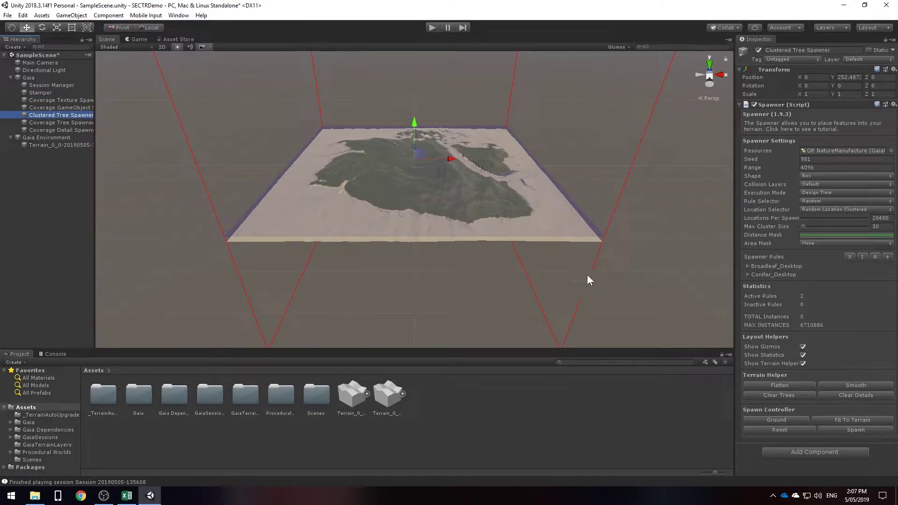
{"action": "left_click", "coordinate": [856, 429]}
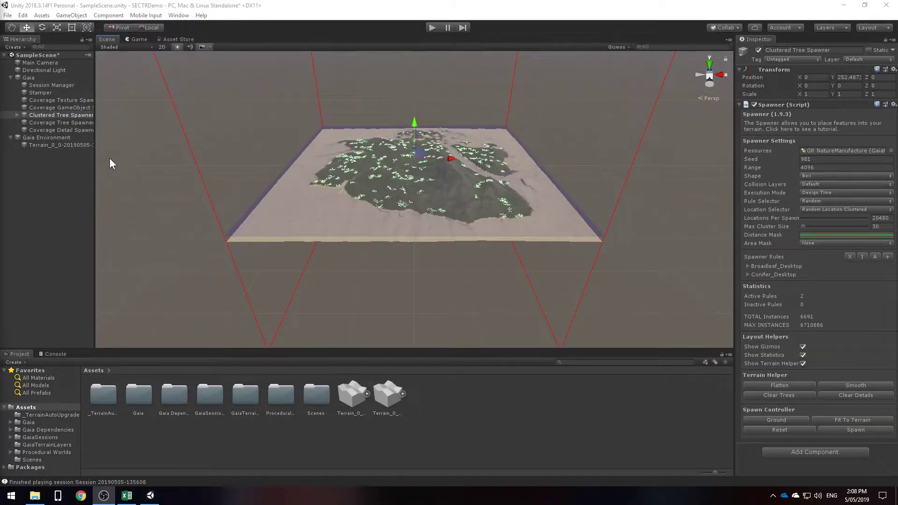
- Spawn objects with the Coverage GameObject Spawner, select the Coverage Detail Spawner and look over the vegetation in the scene
{"action": "left_click", "coordinate": [61, 107]}
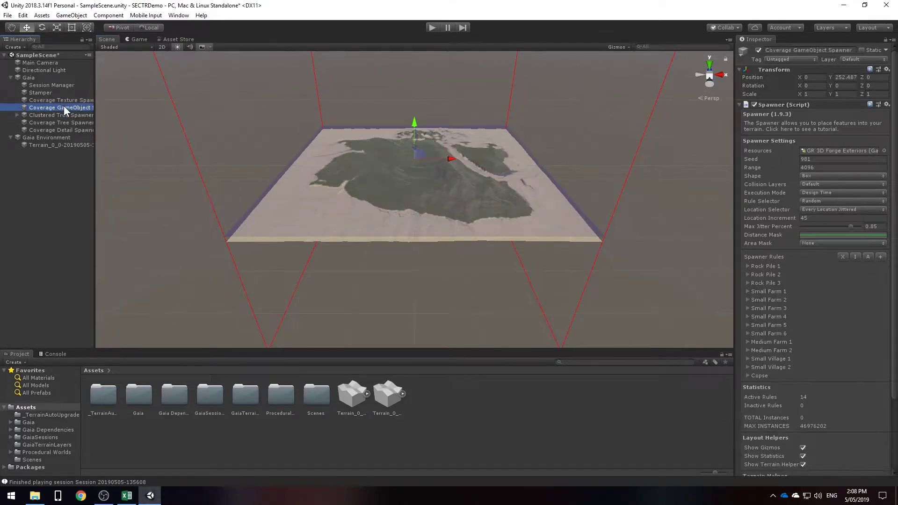
{"action": "scroll", "coordinate": [805, 337], "scroll_direction": "down", "scroll_amount": 3}
{"action": "left_click", "coordinate": [858, 443]}
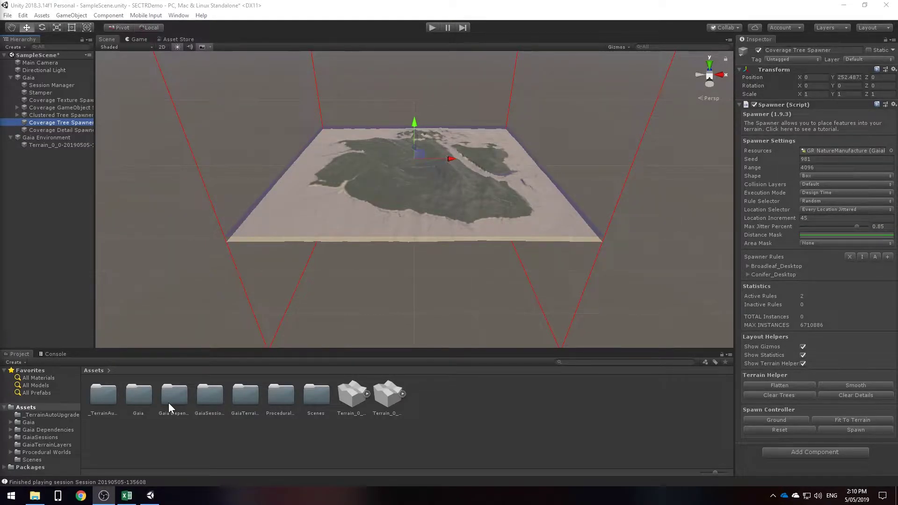
{"action": "left_click", "coordinate": [81, 130]}
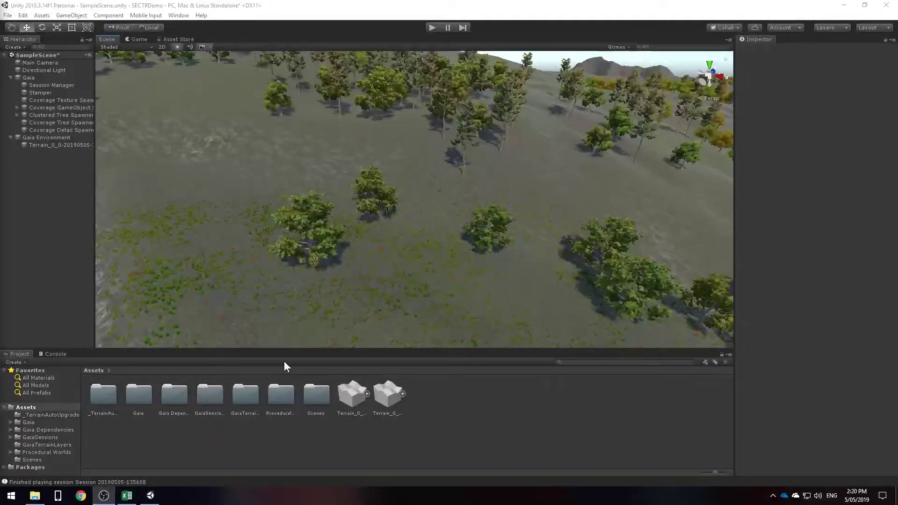
{"action": "right_click_drag", "start_coordinate": [327, 276], "coordinate": [241, 280]}
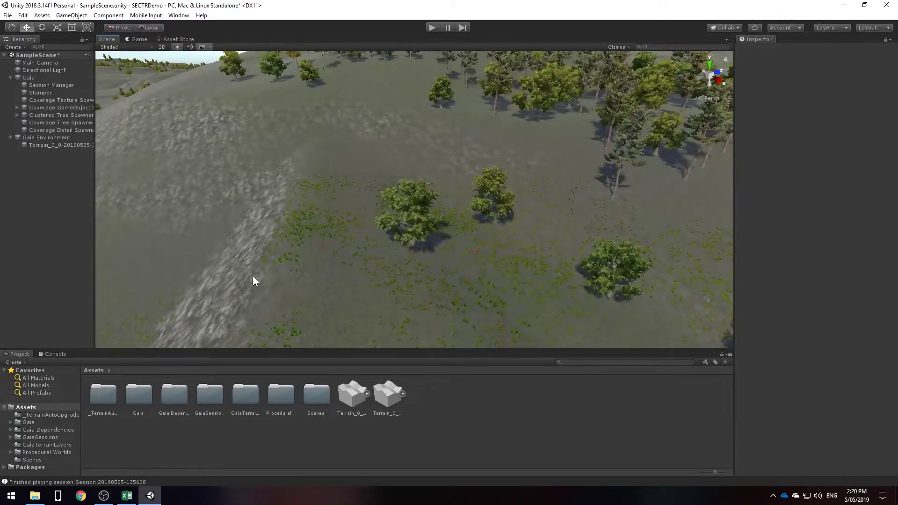
- Add the player, post effects, screenshotter, skies, water and wind from the Gaia Manager, confirm the Ambient Skies samples and close it
{"action": "left_click", "coordinate": [179, 15]}
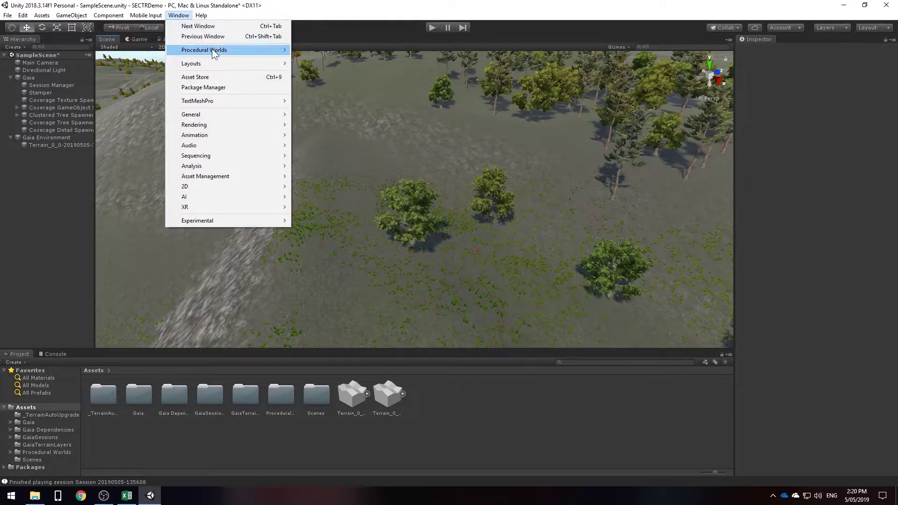
{"action": "mouse_move", "coordinate": [213, 51]}
{"action": "mouse_move", "coordinate": [331, 50]}
{"action": "left_click", "coordinate": [476, 52]}
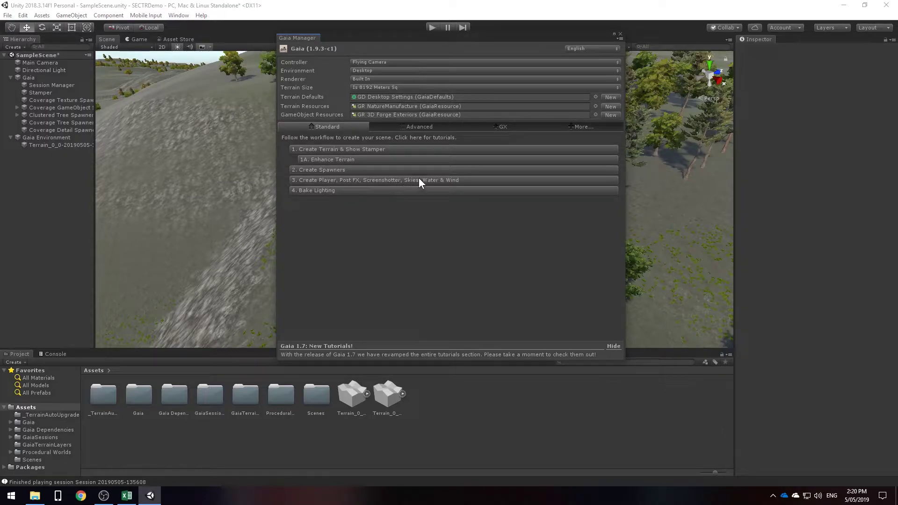
{"action": "left_click", "coordinate": [477, 180]}
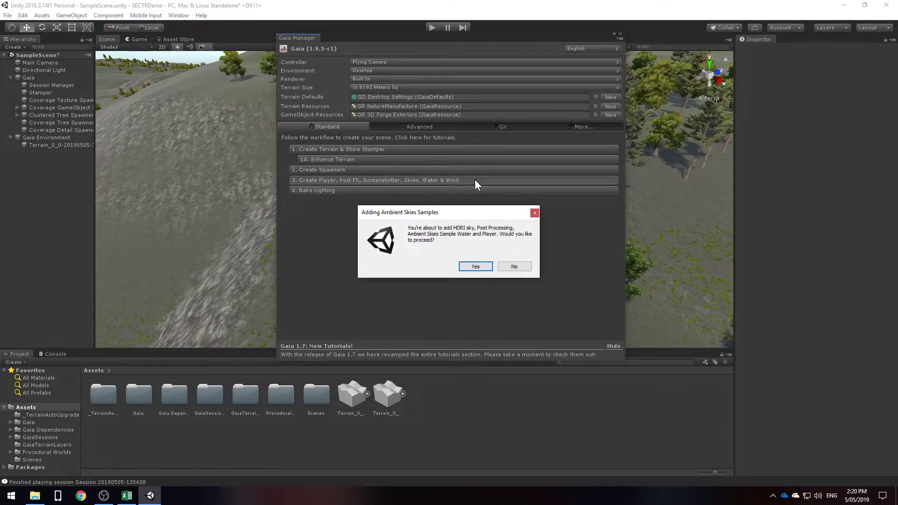
{"action": "left_click", "coordinate": [481, 267]}
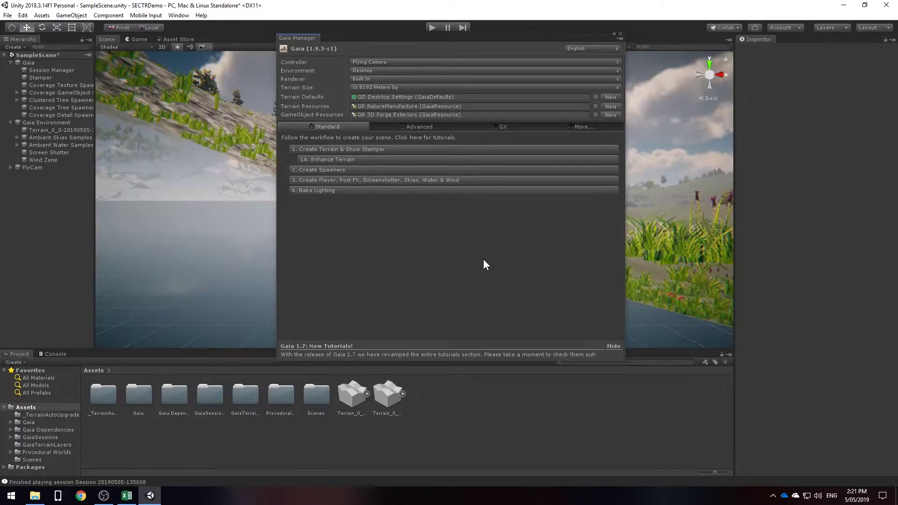
{"action": "left_click", "coordinate": [620, 33]}
- Inspect the terrain around the fly camera and view the finished scene in the Game view
{"action": "right_click_drag", "start_coordinate": [589, 128], "coordinate": [394, 209]}
{"action": "scroll", "coordinate": [394, 209], "scroll_direction": "up", "scroll_amount": 5}
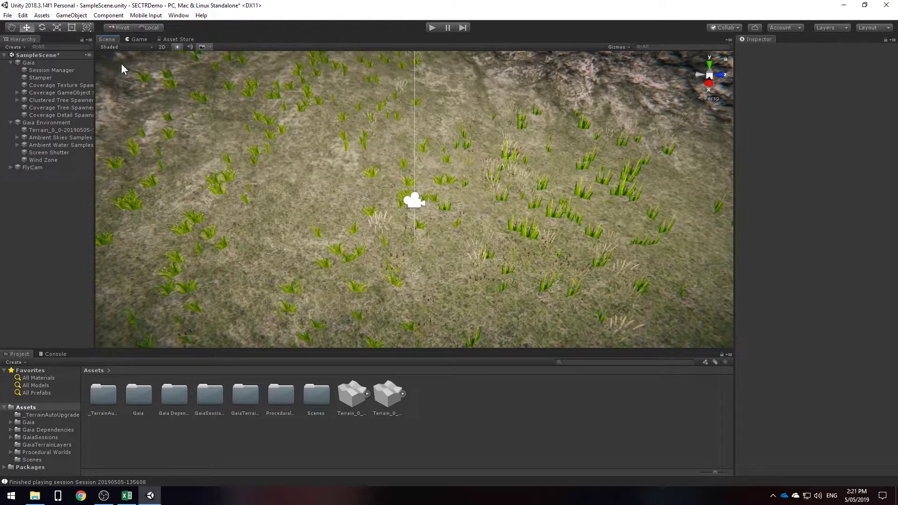
{"action": "left_click", "coordinate": [137, 39]}
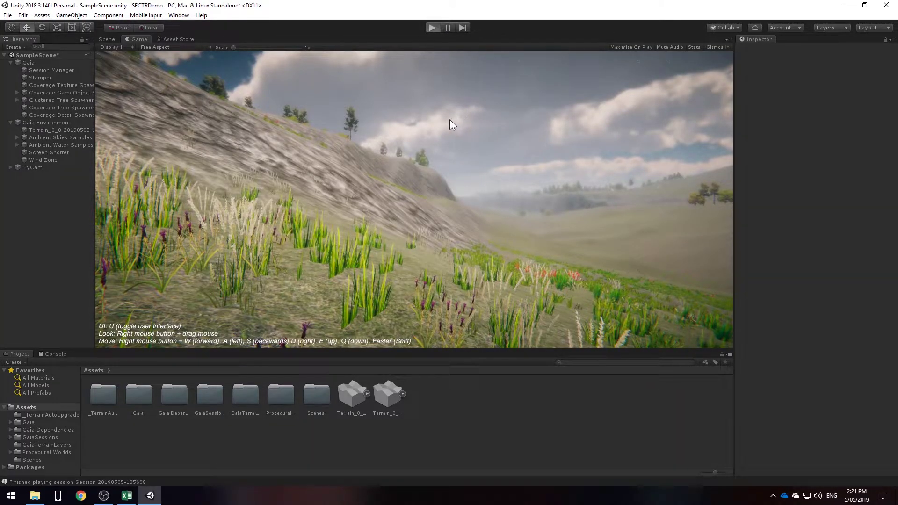
- Capture a screenshot of the running scene, leave play mode and look around the vegetation in the Scene view
{"action": "key", "text": "F12"}
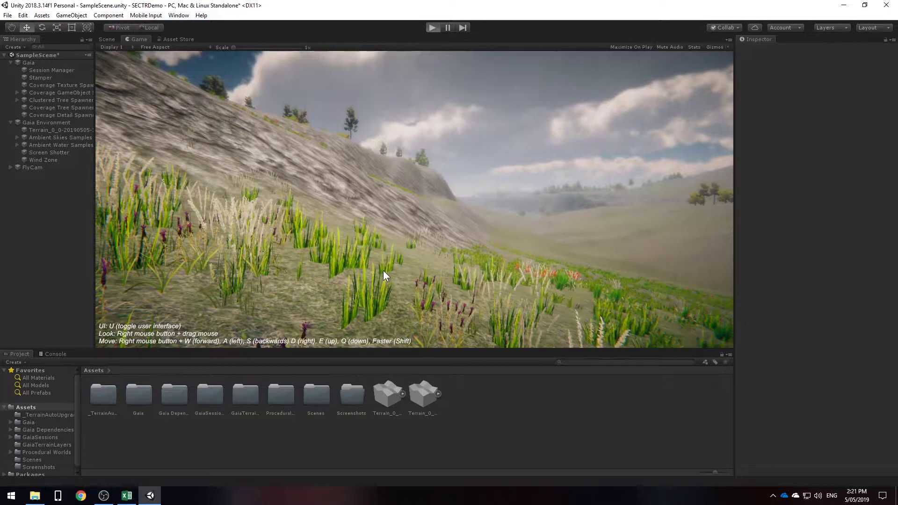
{"action": "key", "text": "ctrl+p"}
{"action": "right_click_drag", "start_coordinate": [384, 271], "coordinate": [555, 280]}
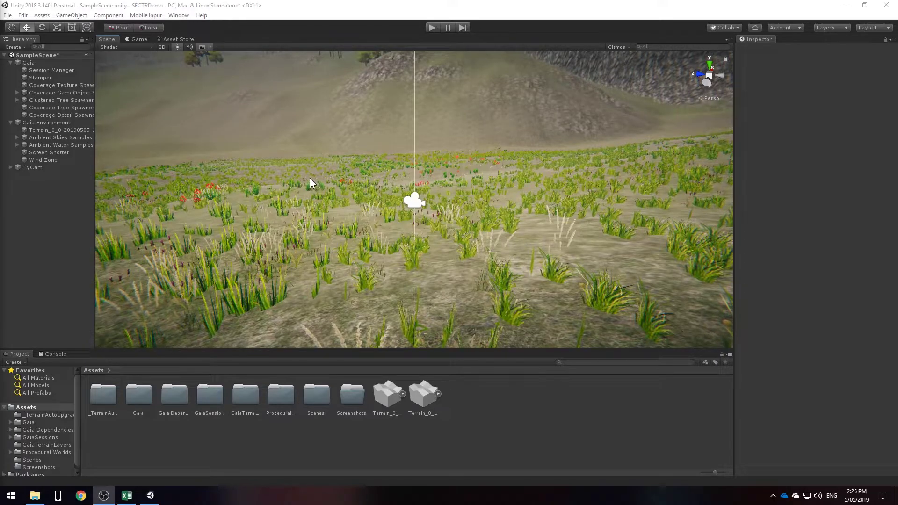
- Select the Gaia terrain in the SECTR Terrain window, set the scale to 8 x 8 sectors and sectorize the terrain
{"action": "left_click", "coordinate": [185, 16]}
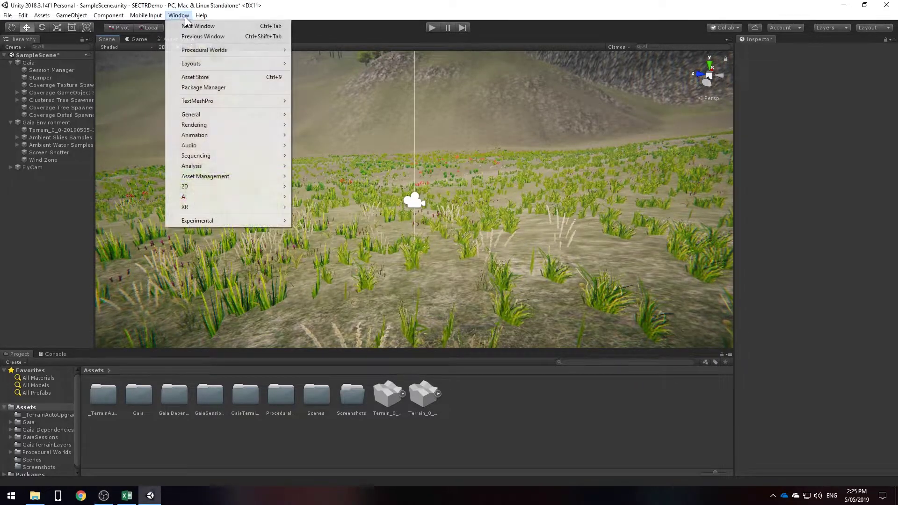
{"action": "mouse_move", "coordinate": [212, 49]}
{"action": "mouse_move", "coordinate": [341, 73]}
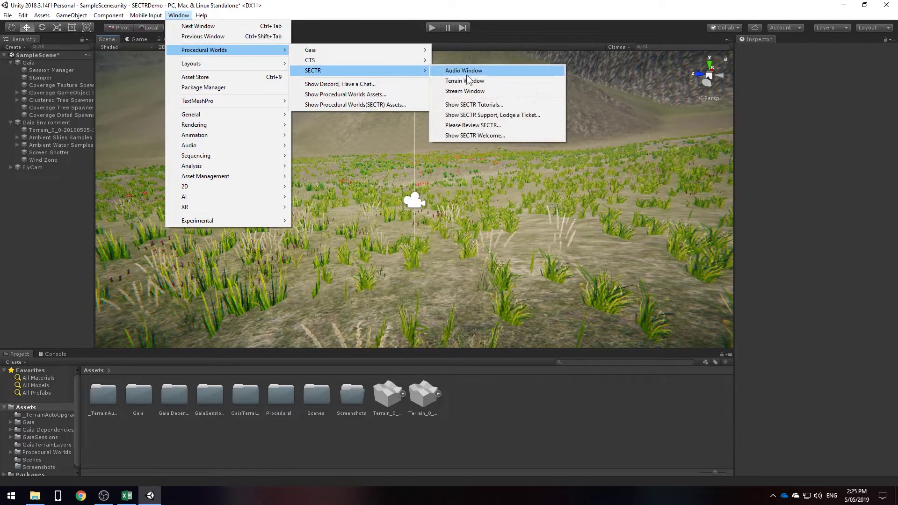
{"action": "left_click", "coordinate": [486, 81]}
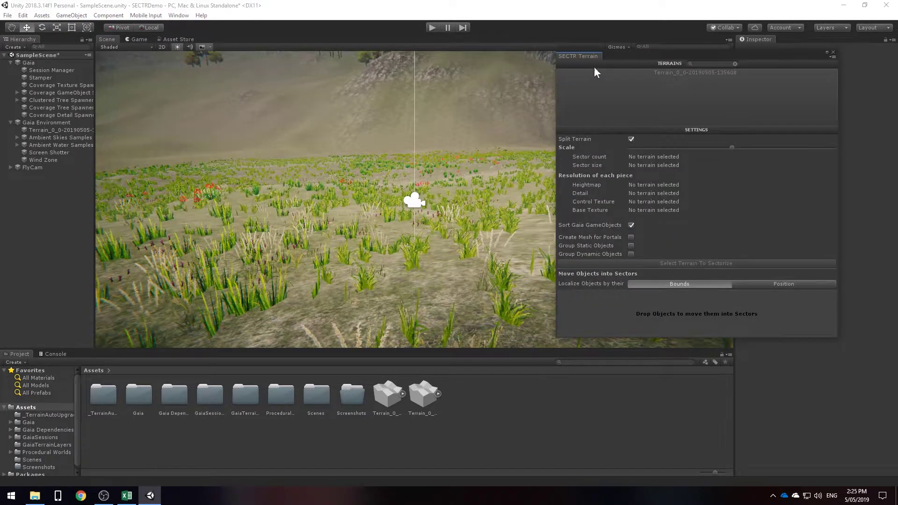
{"action": "left_click_drag", "start_coordinate": [637, 54], "coordinate": [566, 56]}
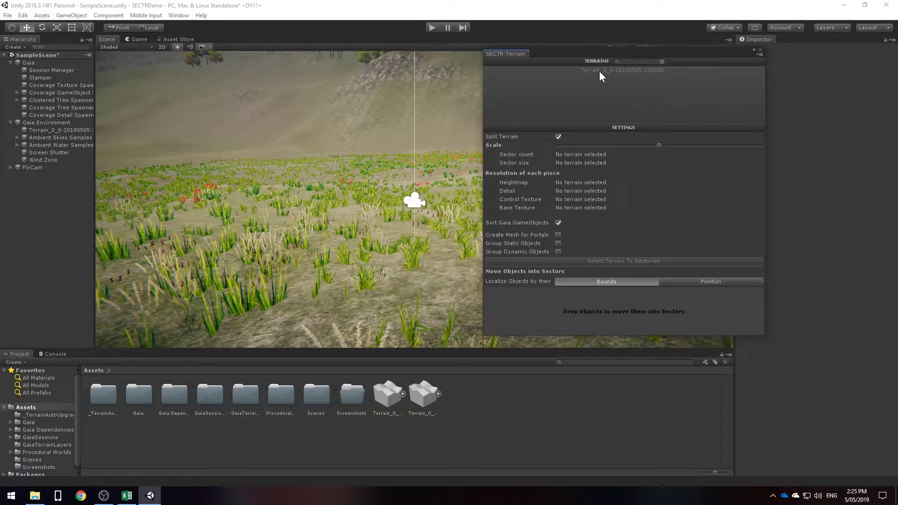
{"action": "left_click", "coordinate": [647, 72]}
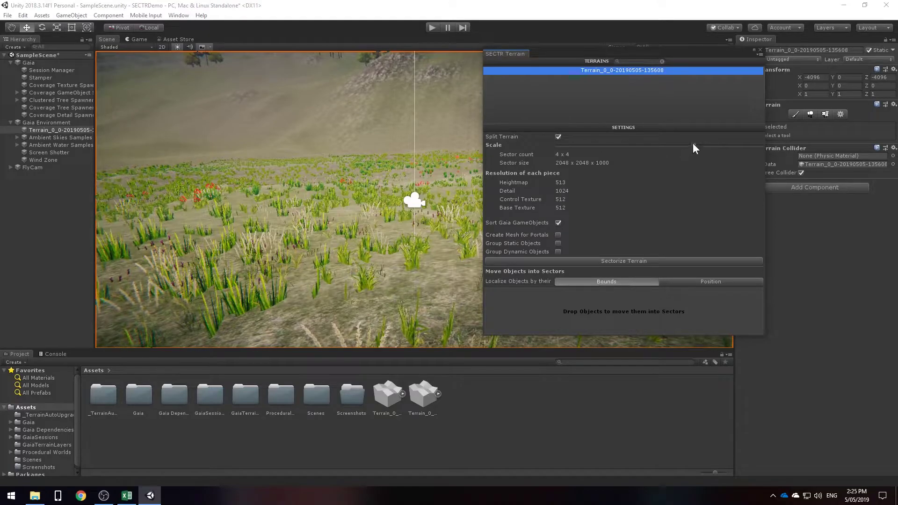
{"action": "left_click_drag", "start_coordinate": [677, 145], "coordinate": [665, 144]}
{"action": "left_click", "coordinate": [661, 261]}
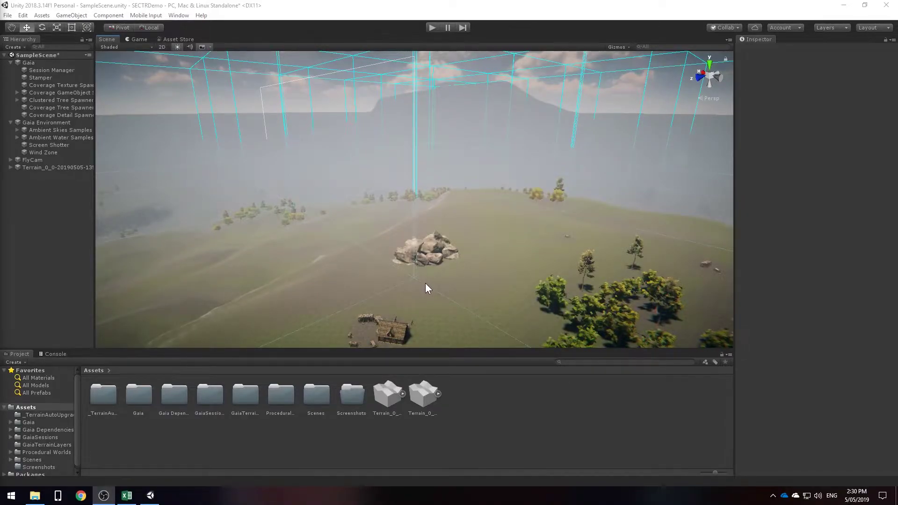
- Add a SECTR Region Loader component to the FlyCam
{"action": "right_click_drag", "start_coordinate": [425, 282], "coordinate": [608, 294]}
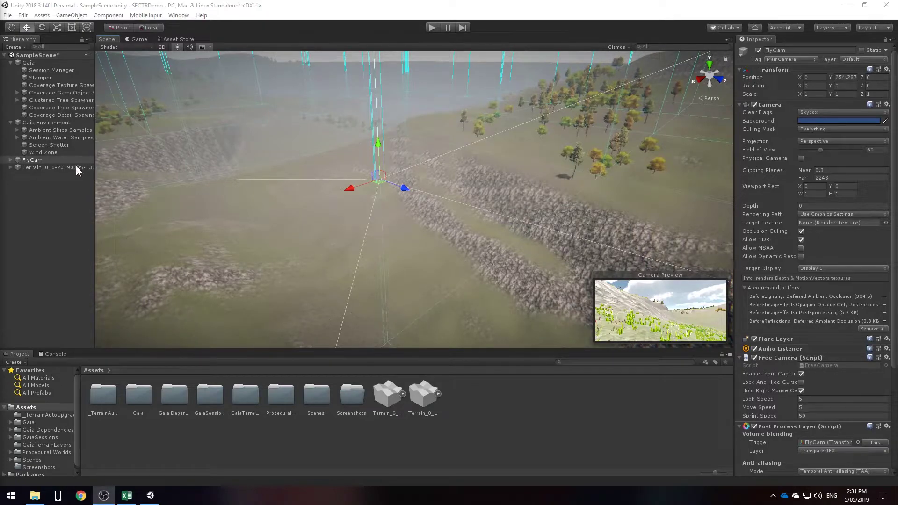
{"action": "left_click", "coordinate": [63, 160]}
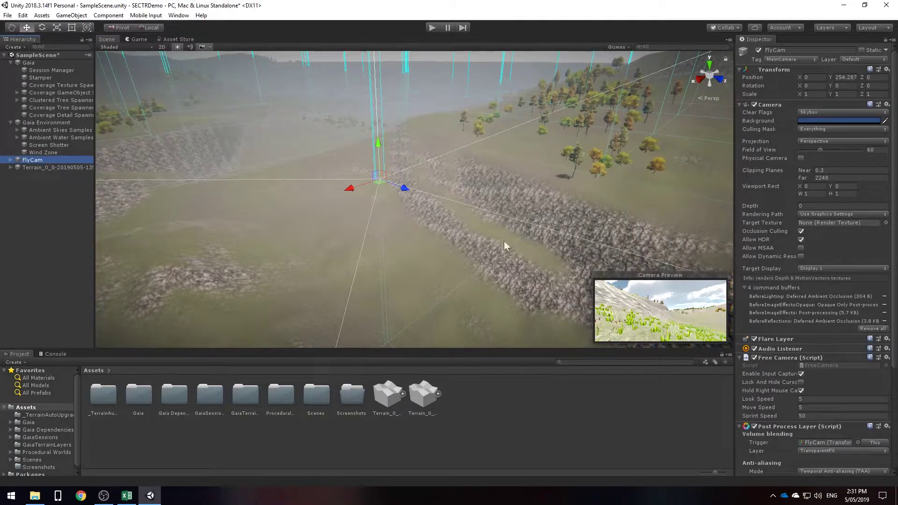
{"action": "scroll", "coordinate": [796, 338], "scroll_direction": "down", "scroll_amount": 5}
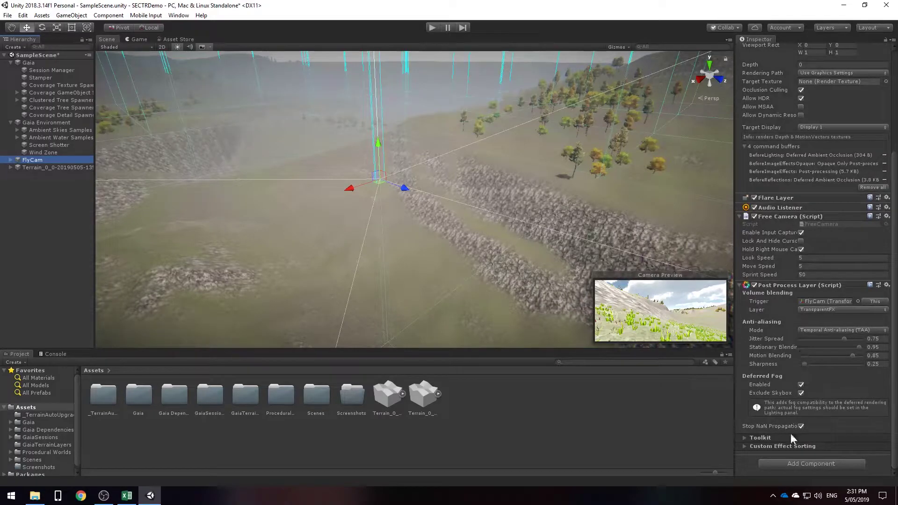
{"action": "left_click", "coordinate": [789, 463]}
{"action": "type", "text": "S"}
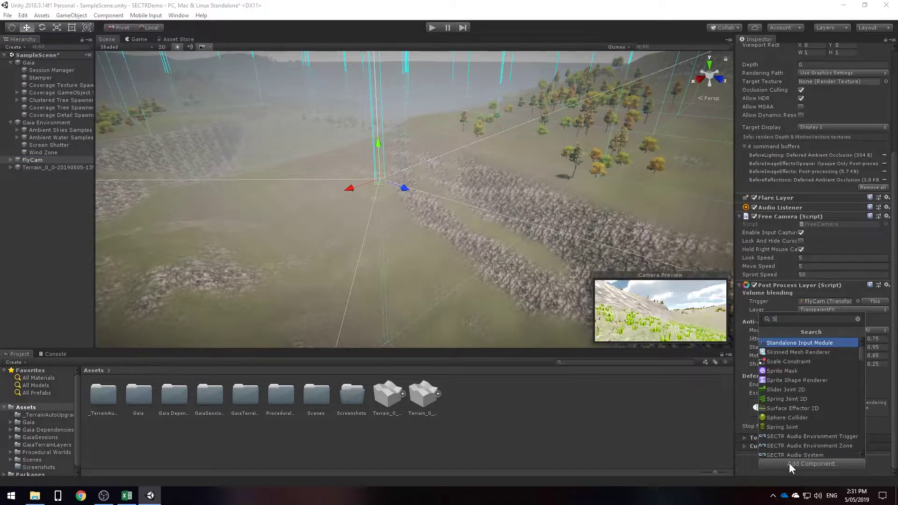
{"action": "type", "text": "ECTR Re"}
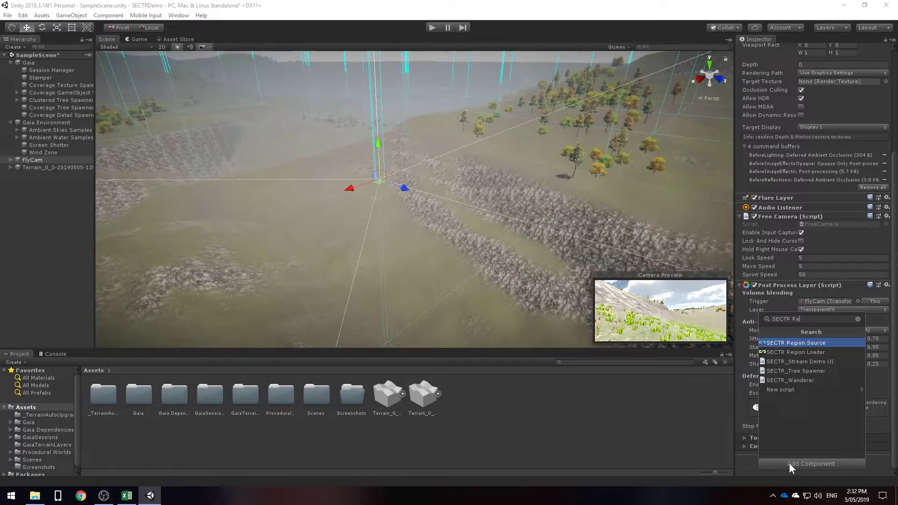
{"action": "left_click", "coordinate": [804, 352]}
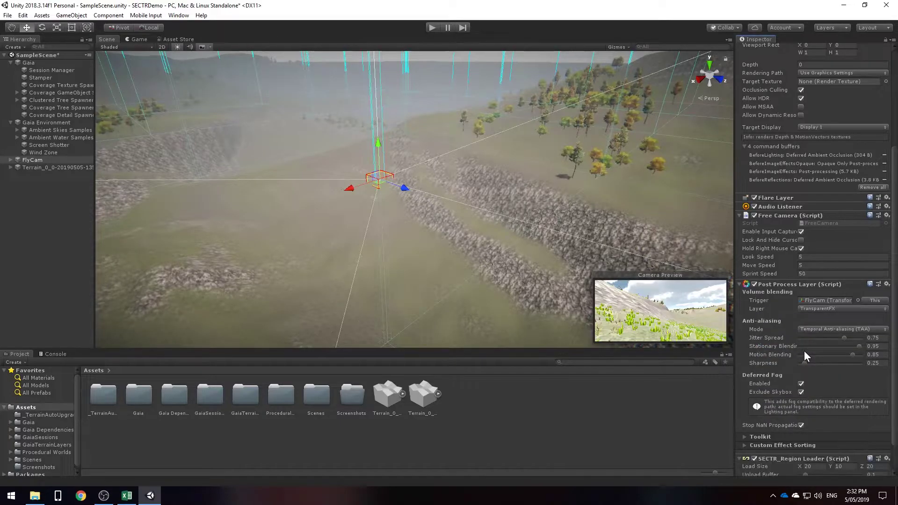
- Frame the FlyCam from above and set the Region Loader's Load Size to 1024 in both X and Z
{"action": "scroll", "coordinate": [804, 351], "scroll_direction": "down", "scroll_amount": 3}
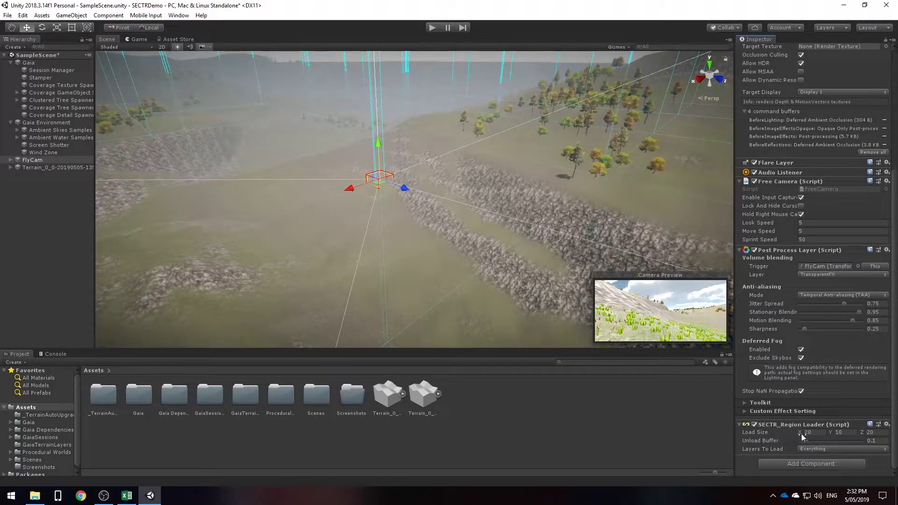
{"action": "middle_click_drag", "start_coordinate": [378, 179], "coordinate": [397, 204]}
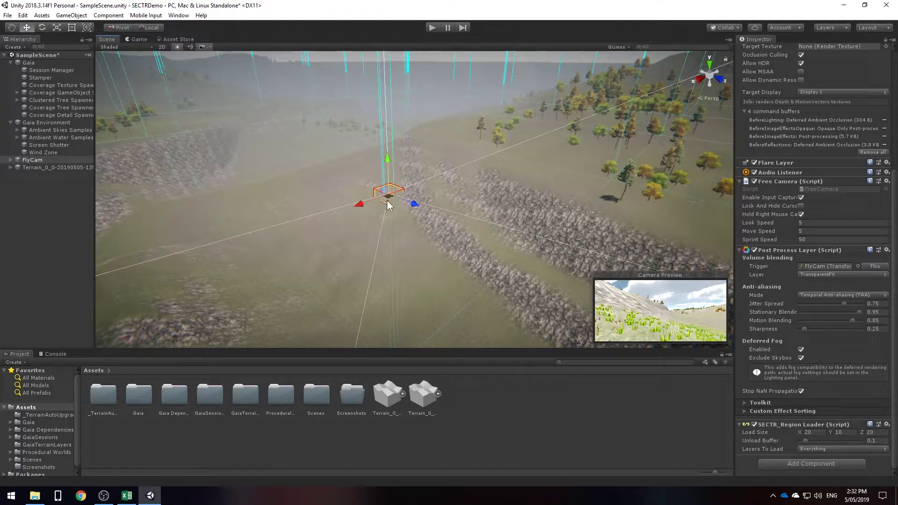
{"action": "left_click", "coordinate": [709, 65]}
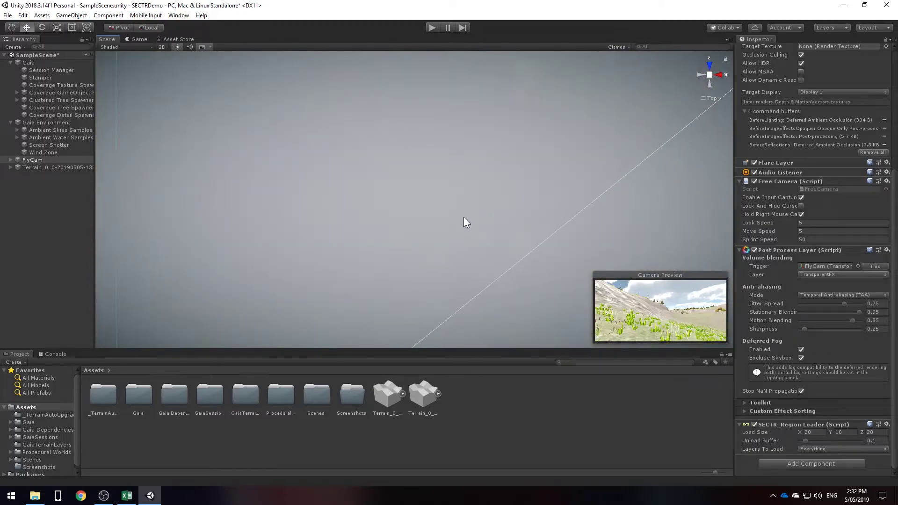
{"action": "key", "text": "f"}
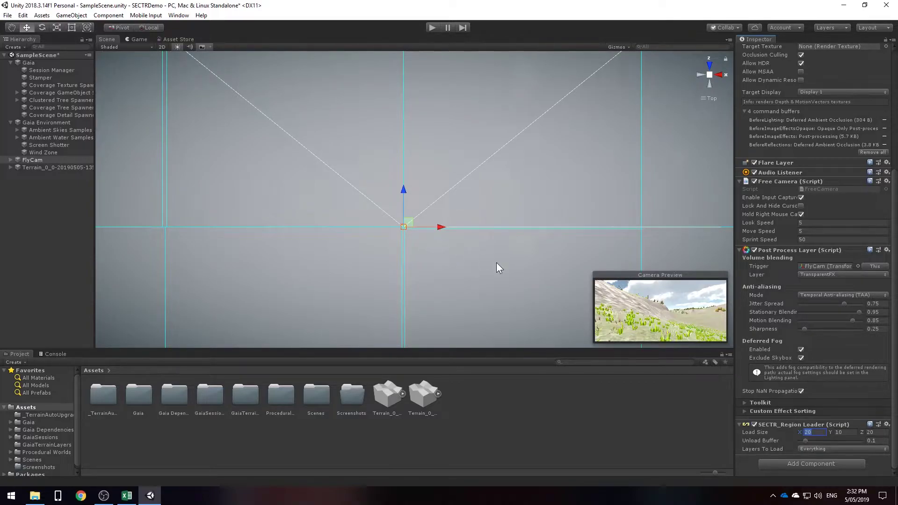
{"action": "type", "text": "10"}
{"action": "type", "text": "1024"}
{"action": "left_click", "coordinate": [875, 432]}
{"action": "type", "text": "1024"}
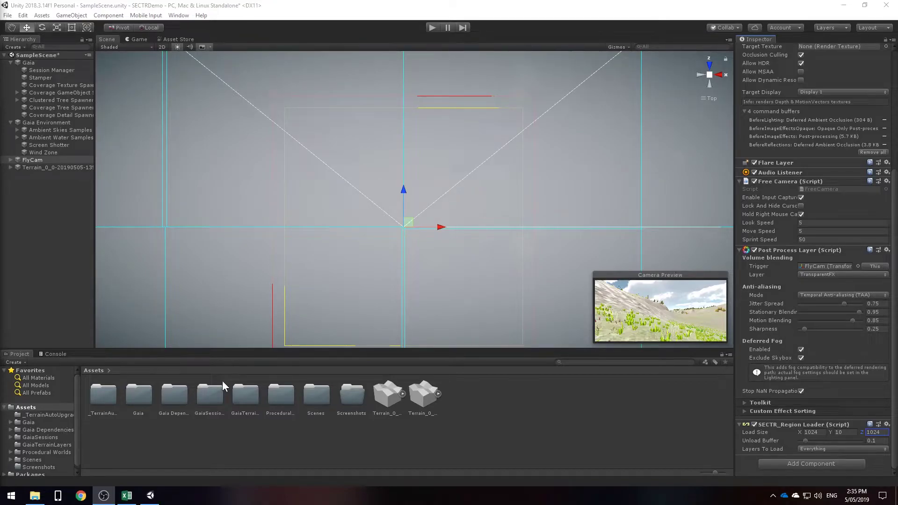
- Export all terrain sectors from the SECTR Stream window and close it
{"action": "left_click", "coordinate": [172, 16]}
{"action": "mouse_move", "coordinate": [262, 50]}
{"action": "mouse_move", "coordinate": [342, 73]}
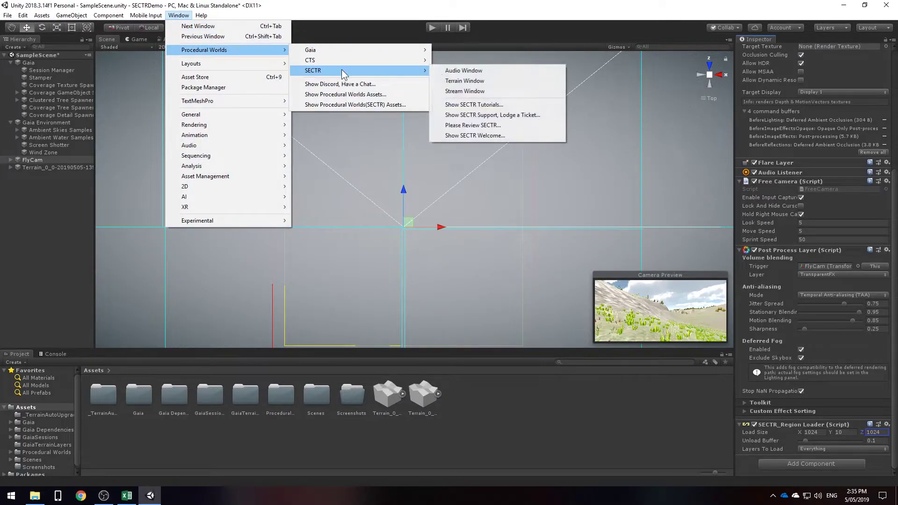
{"action": "left_click", "coordinate": [498, 90]}
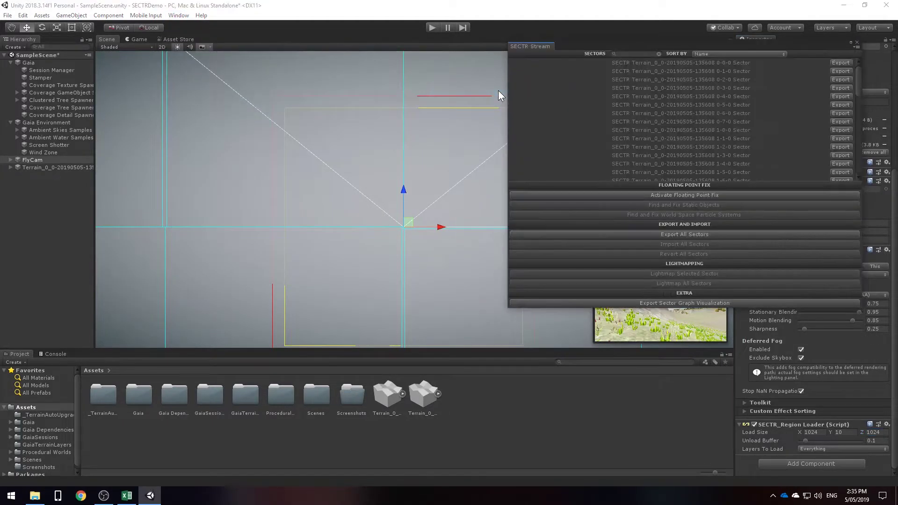
{"action": "left_click_drag", "start_coordinate": [585, 45], "coordinate": [591, 34]}
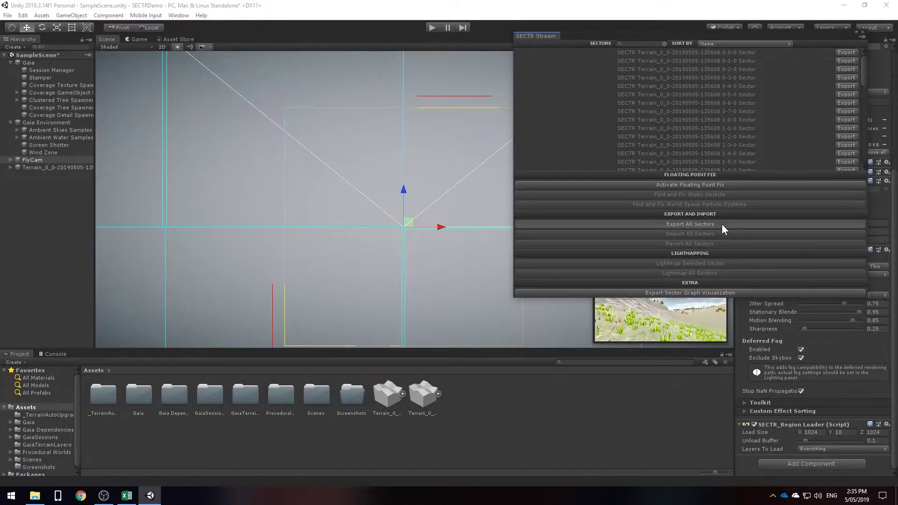
{"action": "left_click", "coordinate": [722, 224]}
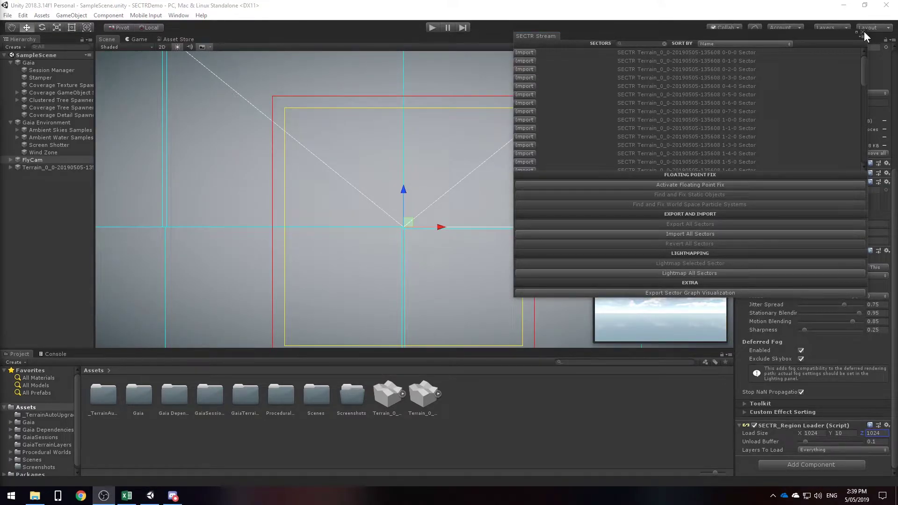
{"action": "left_click", "coordinate": [863, 32]}
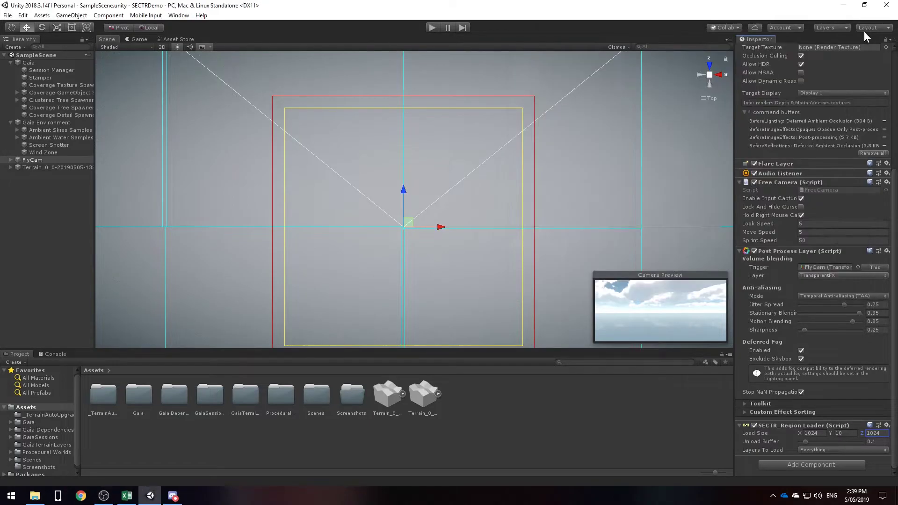
- Run the scene, move the FlyCam across the sector grid to check the sector streaming, and leave play mode
{"action": "left_click_drag", "start_coordinate": [709, 85], "coordinate": [683, 456], "text": "alt"}
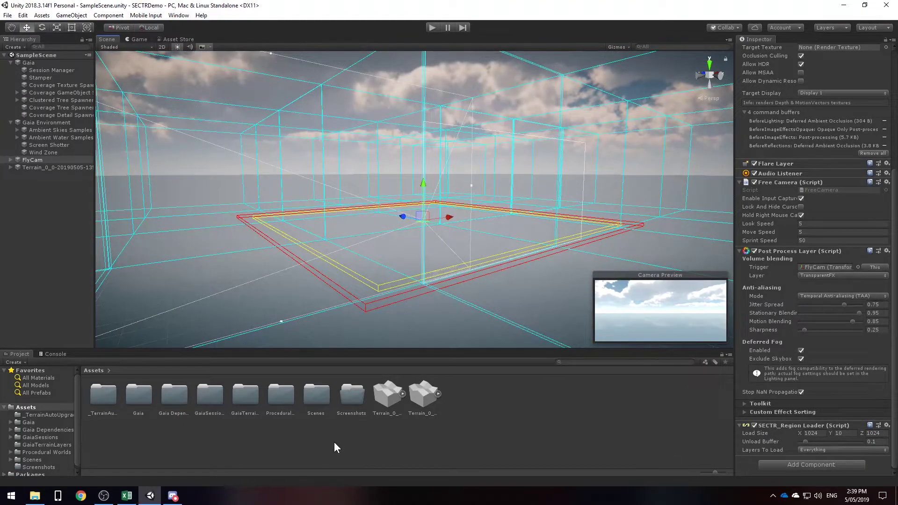
{"action": "left_click", "coordinate": [434, 27]}
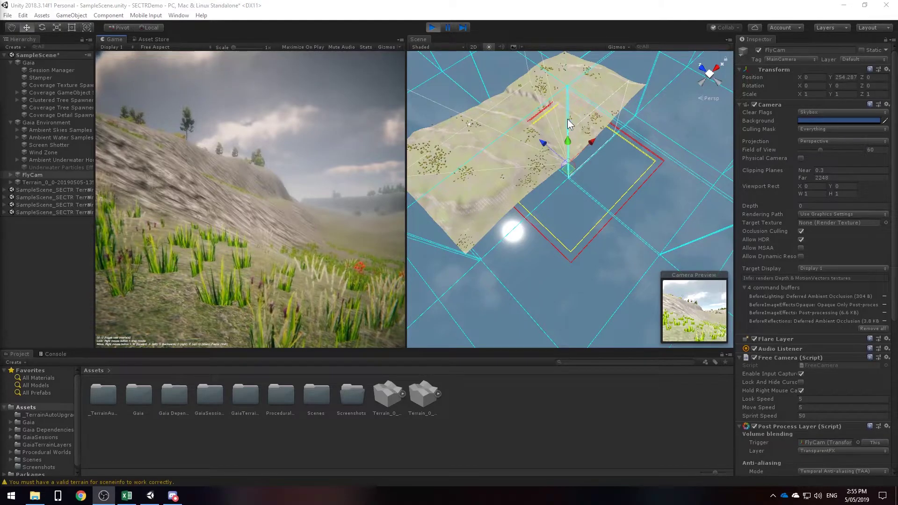
{"action": "left_click_drag", "start_coordinate": [569, 169], "coordinate": [505, 205]}
{"action": "left_click_drag", "start_coordinate": [550, 223], "coordinate": [554, 149]}
{"action": "left_click_drag", "start_coordinate": [546, 159], "coordinate": [564, 140]}
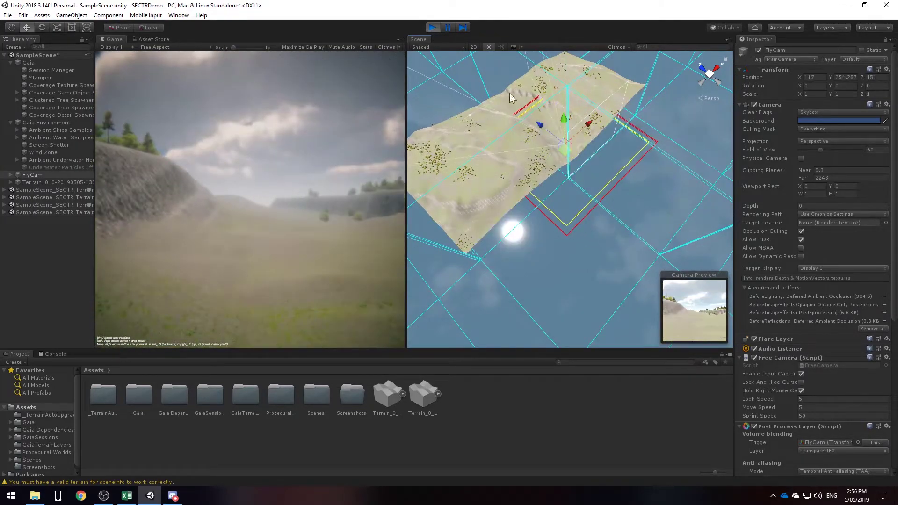
{"action": "left_click", "coordinate": [433, 27]}
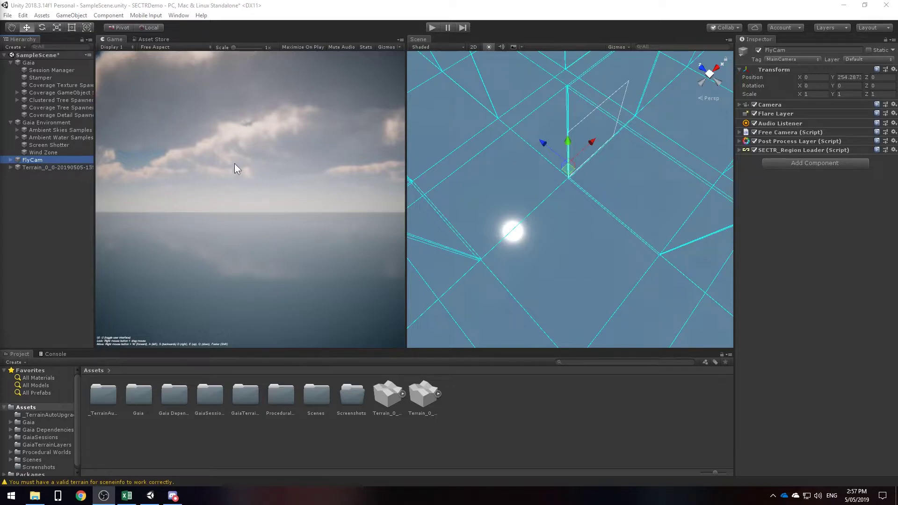
- Add a SECTR Culling Camera with Cull In Editor enabled to the FlyCam and test the culling in play mode by rotating the camera
{"action": "left_click", "coordinate": [785, 163]}
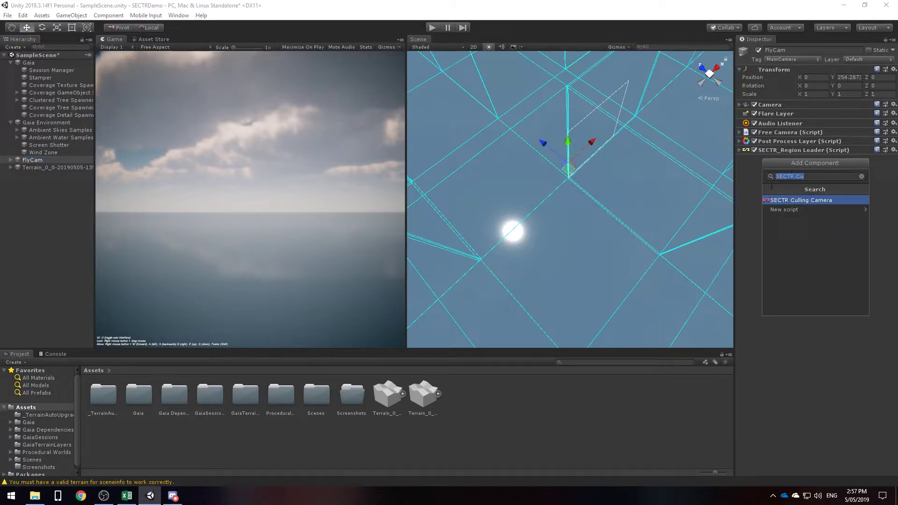
{"action": "left_click", "coordinate": [809, 203]}
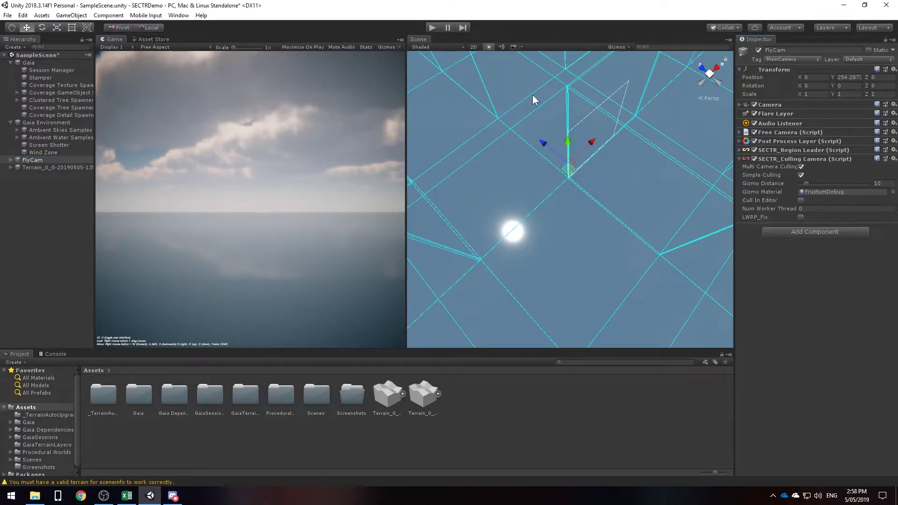
{"action": "left_click", "coordinate": [801, 201]}
{"action": "left_click", "coordinate": [430, 29]}
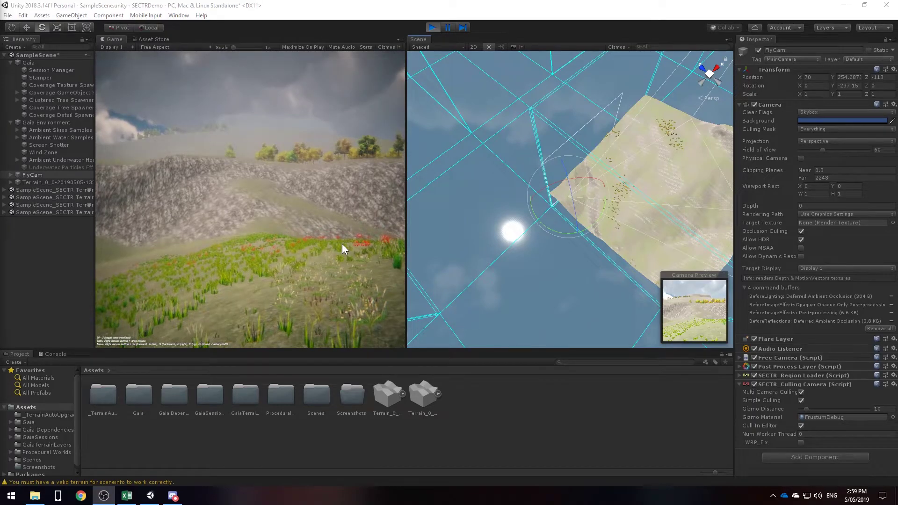
{"action": "left_click_drag", "start_coordinate": [542, 221], "coordinate": [650, 124]}
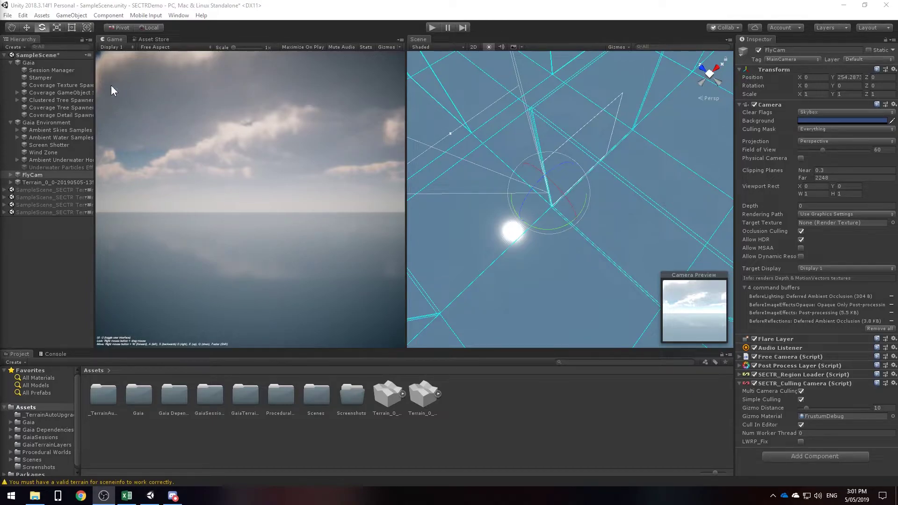
- Disable Optimize Mesh Data in the Player project settings, and close the Project Settings and TMP Importer windows
{"action": "left_click", "coordinate": [23, 15]}
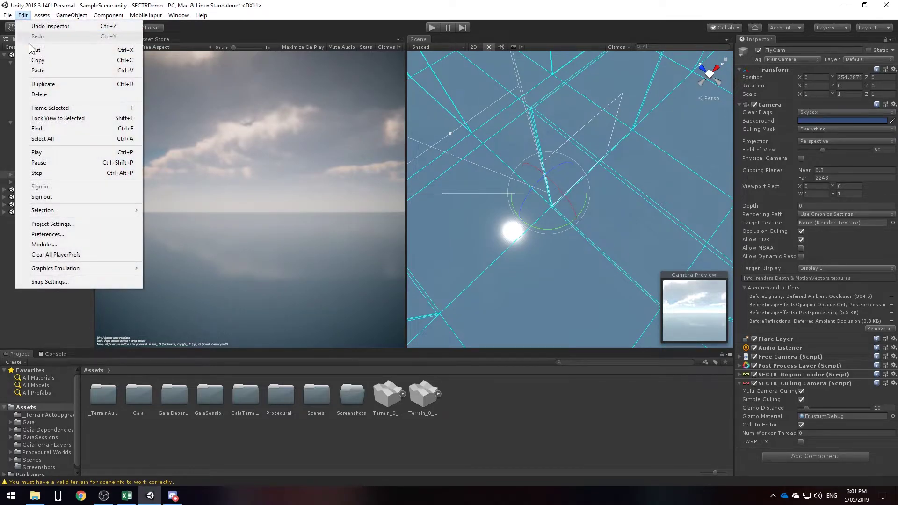
{"action": "left_click", "coordinate": [57, 224]}
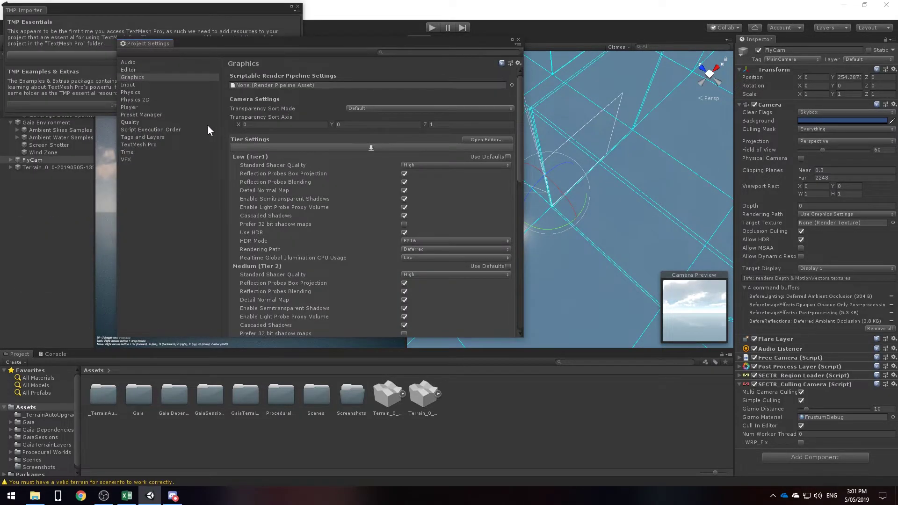
{"action": "left_click", "coordinate": [130, 107]}
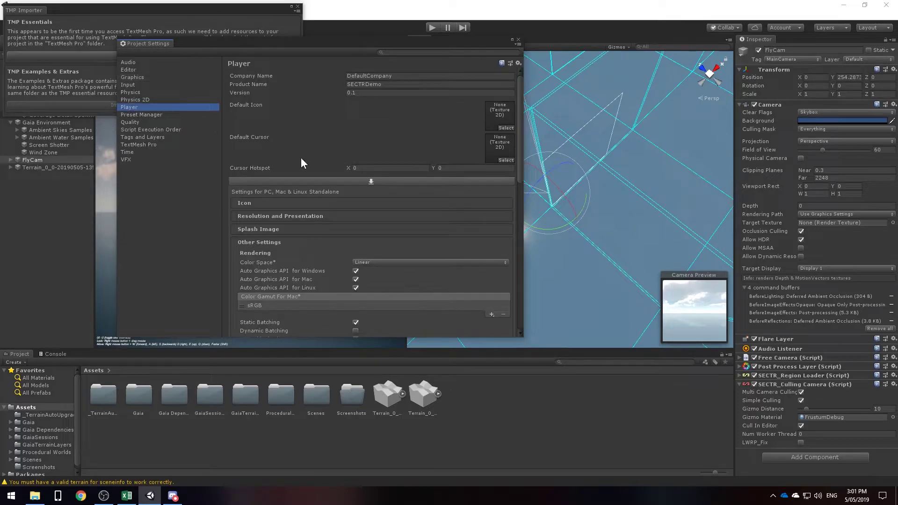
{"action": "scroll", "coordinate": [302, 159], "scroll_direction": "down", "scroll_amount": 10}
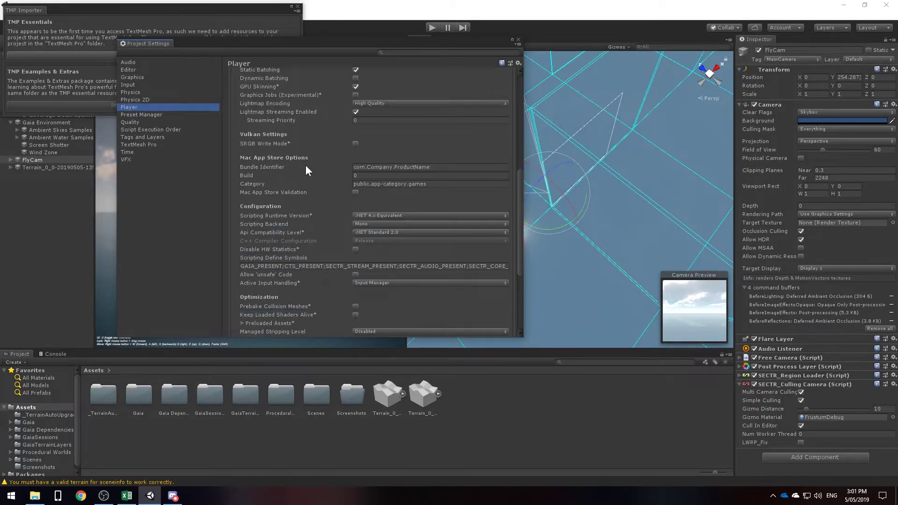
{"action": "scroll", "coordinate": [307, 171], "scroll_direction": "down", "scroll_amount": 10}
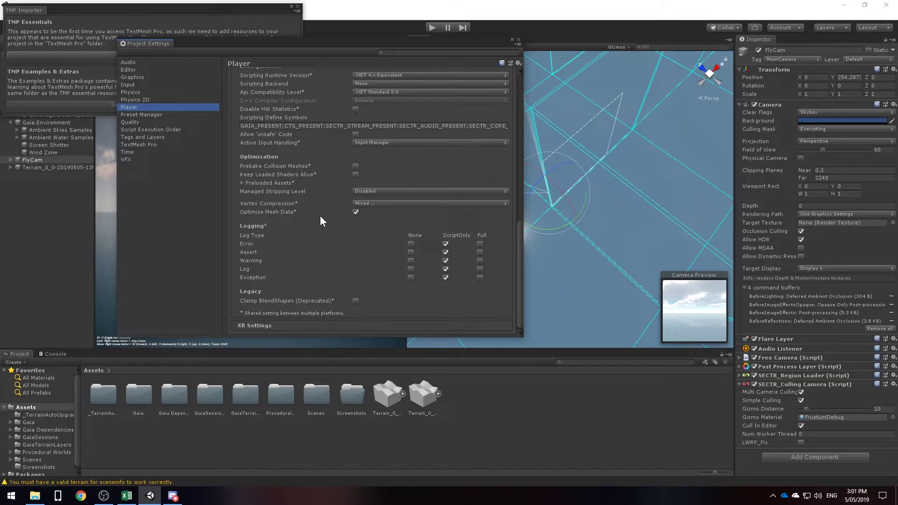
{"action": "left_click", "coordinate": [357, 212]}
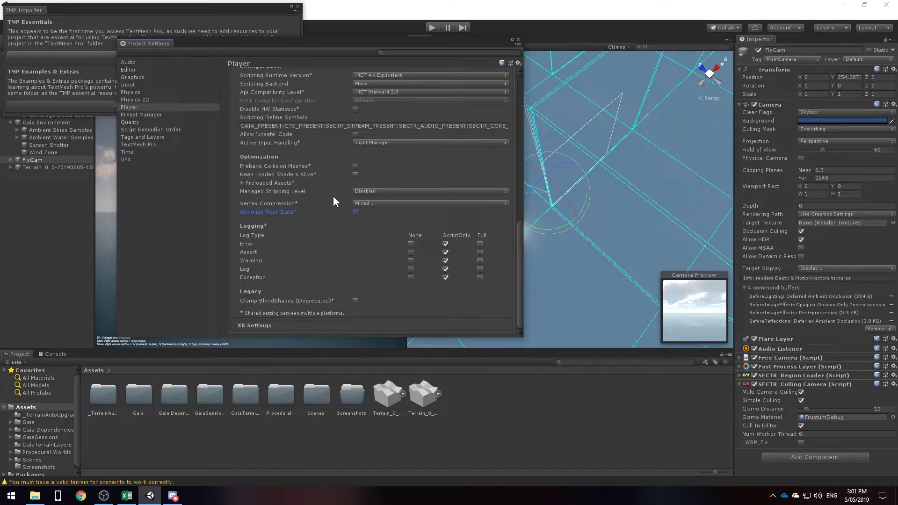
{"action": "left_click", "coordinate": [518, 40]}
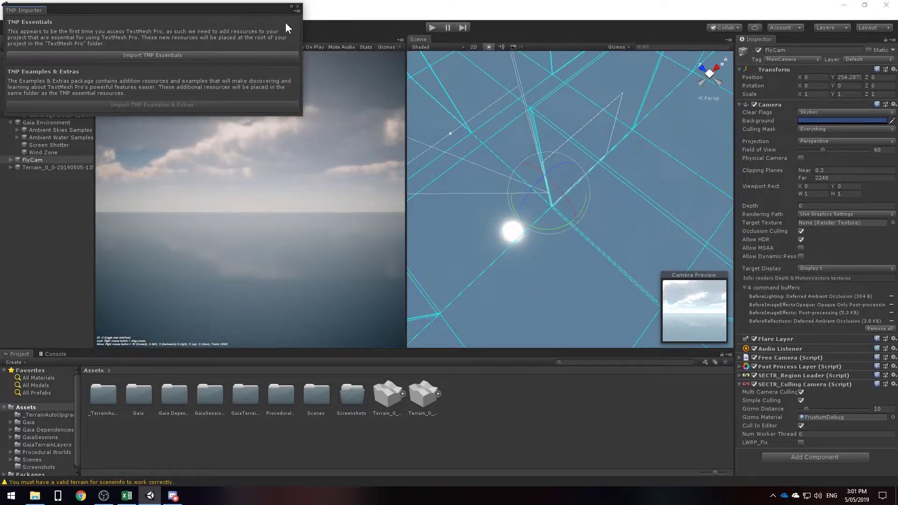
{"action": "left_click", "coordinate": [298, 7]}
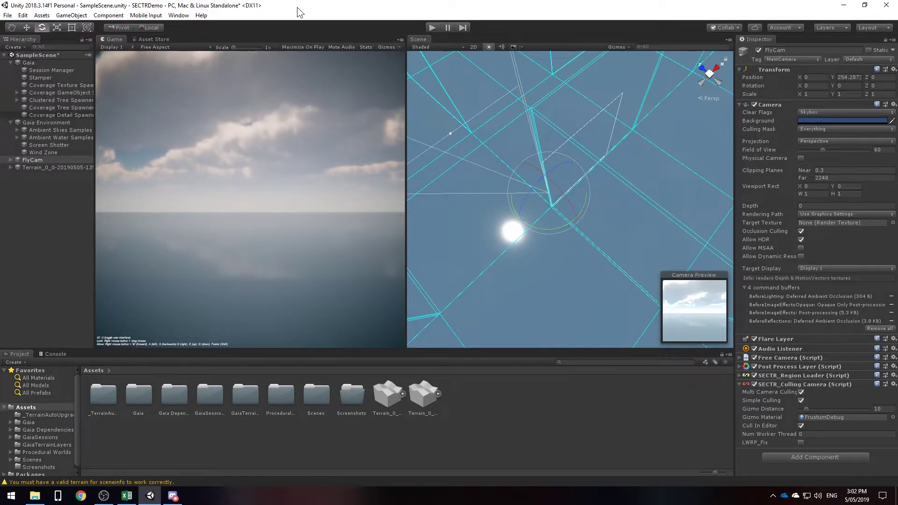
- Build and run the project into a new folder named Builds inside the SECTRDemo project folder
{"action": "left_click", "coordinate": [8, 15]}
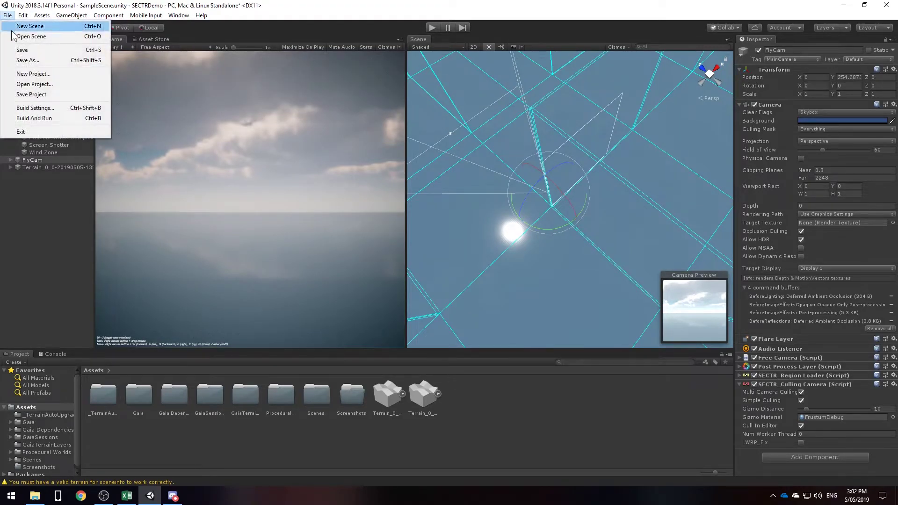
{"action": "left_click", "coordinate": [35, 117]}
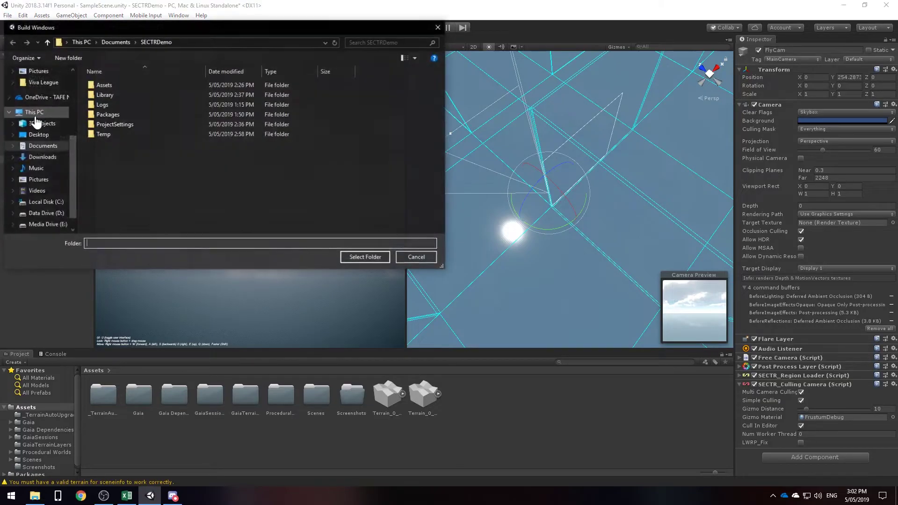
{"action": "right_click", "coordinate": [154, 157]}
{"action": "mouse_move", "coordinate": [212, 287]}
{"action": "left_click", "coordinate": [277, 290]}
{"action": "type", "text": "Builds"}
{"action": "key", "text": "Return"}
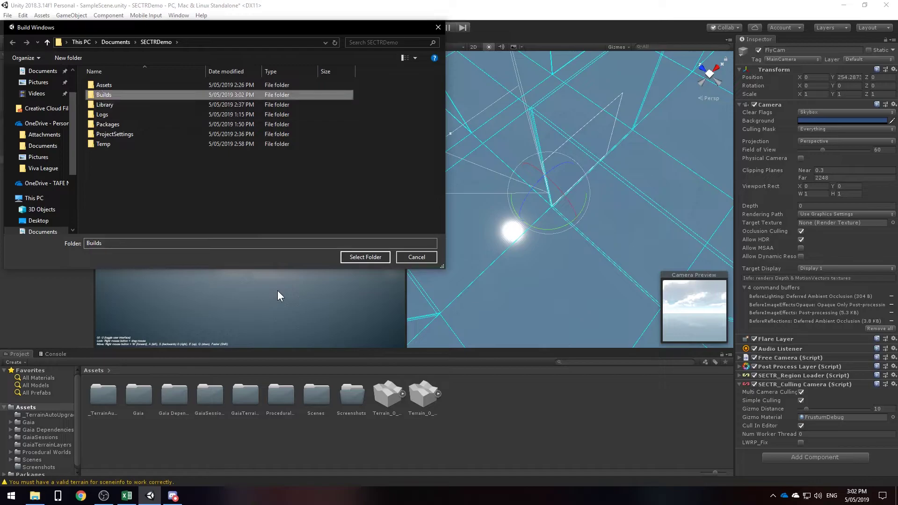
{"action": "left_click", "coordinate": [361, 256]}
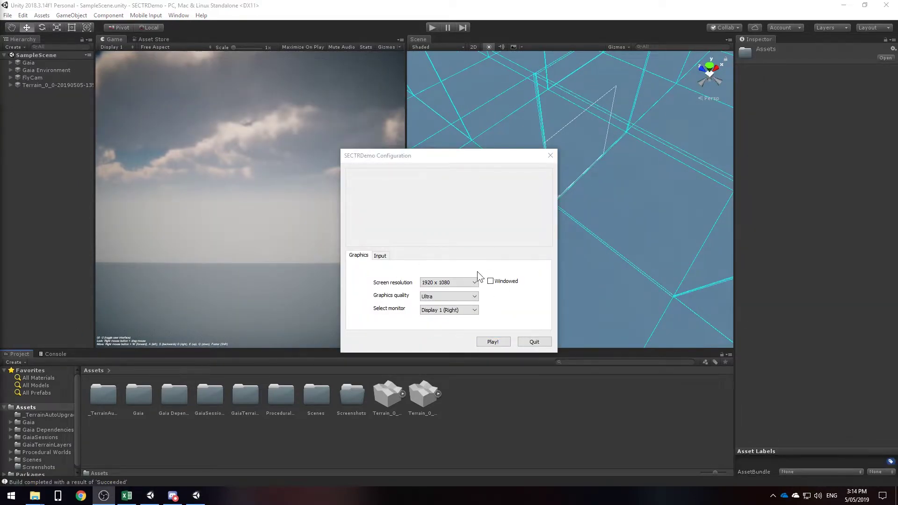
- Start the built demo at 1920 x 1080 in Ultra quality, look around and fly forward over the terrain, and quit it
{"action": "left_click", "coordinate": [492, 342]}
{"action": "right_click_drag", "start_coordinate": [540, 349], "coordinate": [136, 349]}
{"action": "key", "text": "w"}
{"action": "key", "text": "alt+F4"}
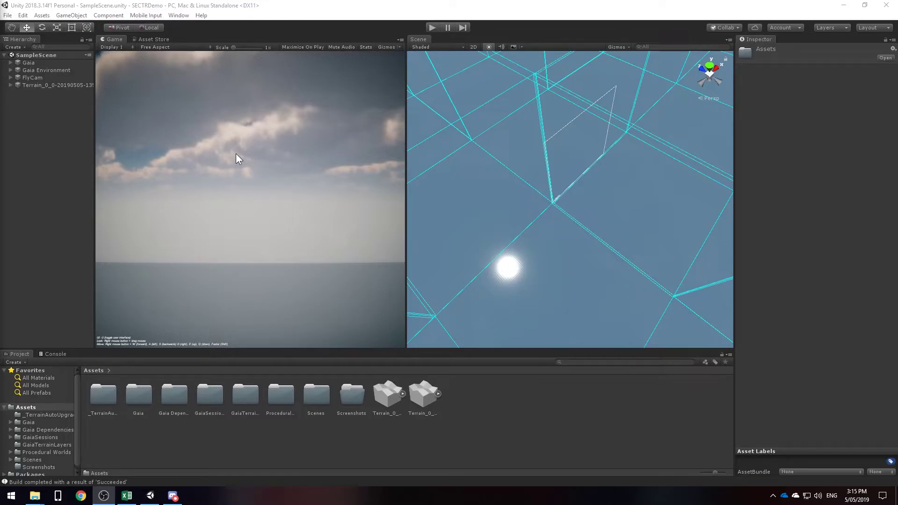
- Import all terrain sectors from the SECTR Stream window, making a scene backup first, and close the window
{"action": "left_click", "coordinate": [180, 16]}
{"action": "mouse_move", "coordinate": [204, 50]}
{"action": "mouse_move", "coordinate": [322, 71]}
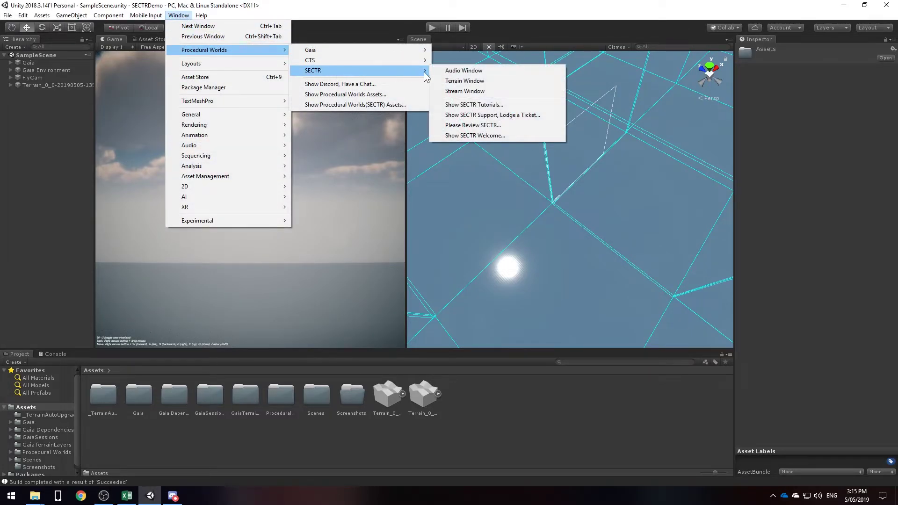
{"action": "left_click", "coordinate": [490, 95]}
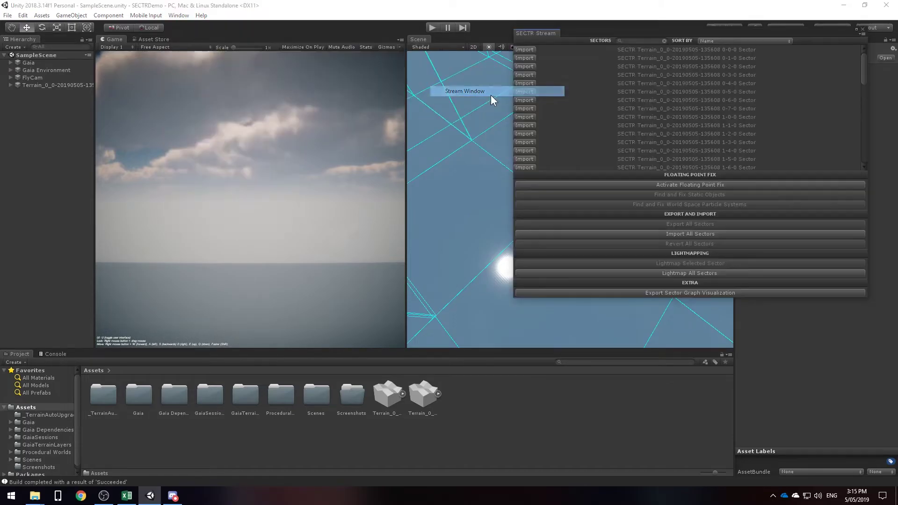
{"action": "left_click", "coordinate": [717, 235]}
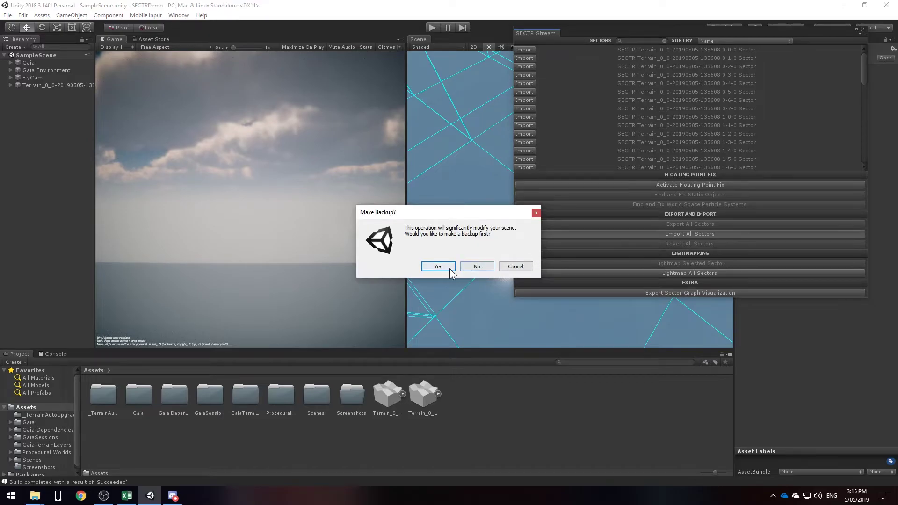
{"action": "left_click", "coordinate": [450, 269]}
{"action": "left_click", "coordinate": [863, 29]}
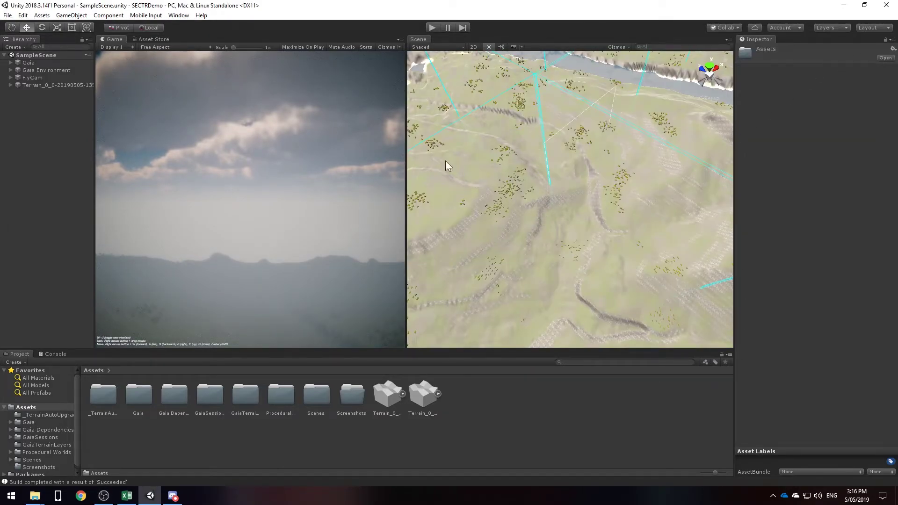
- Add CTS to all terrains and select one sector's terrain to show its Complete Terrain Shader component
{"action": "left_click", "coordinate": [179, 16]}
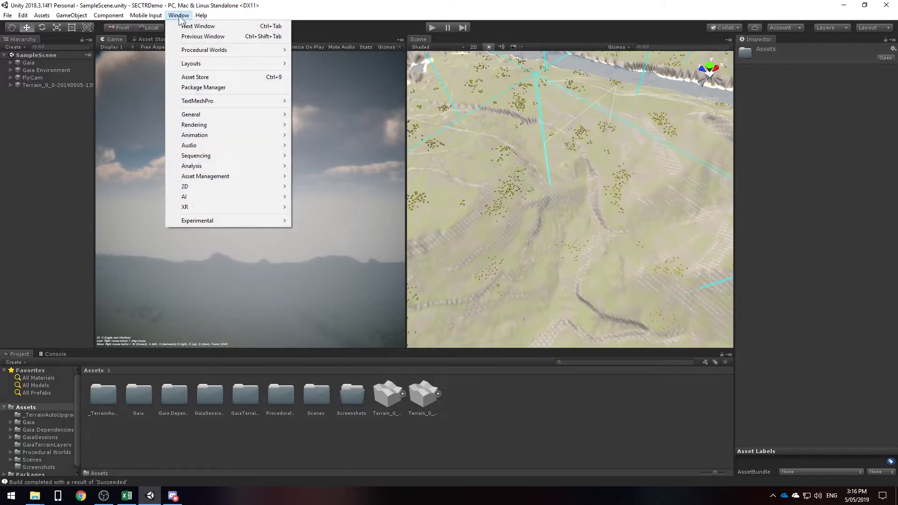
{"action": "mouse_move", "coordinate": [192, 51]}
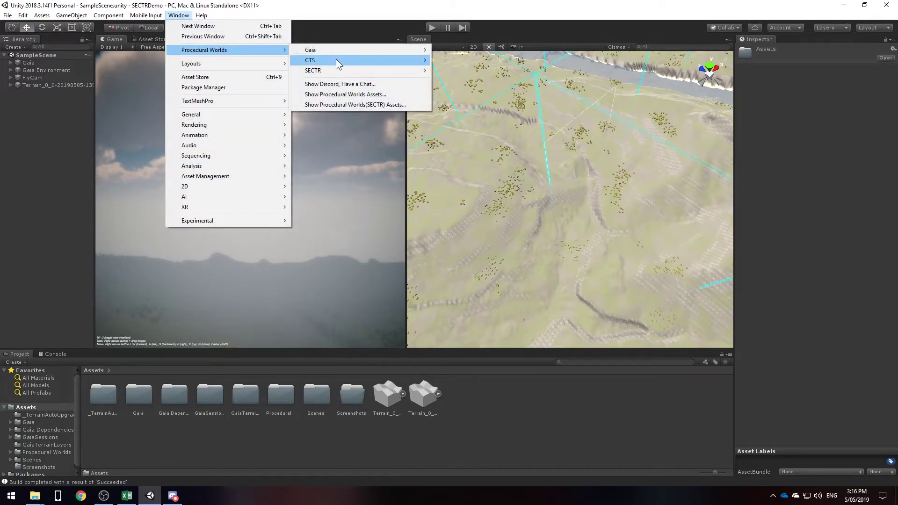
{"action": "mouse_move", "coordinate": [336, 59]}
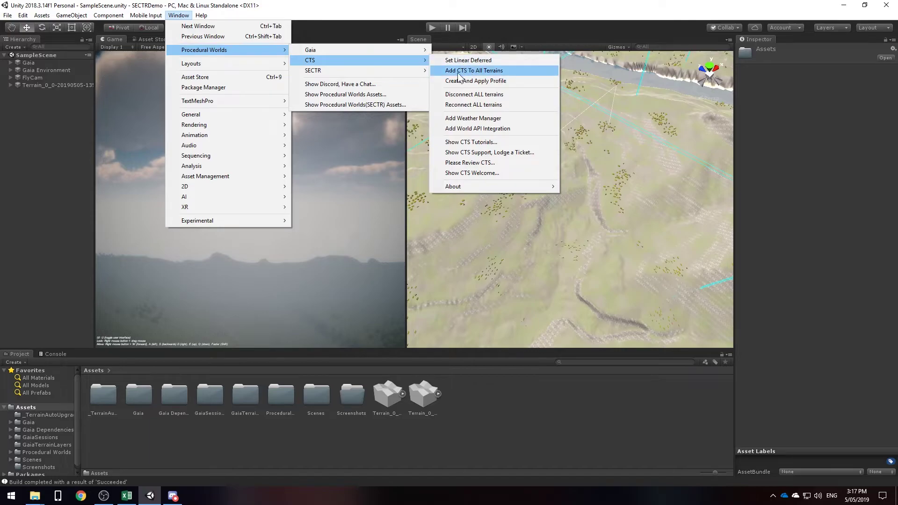
{"action": "left_click", "coordinate": [497, 71]}
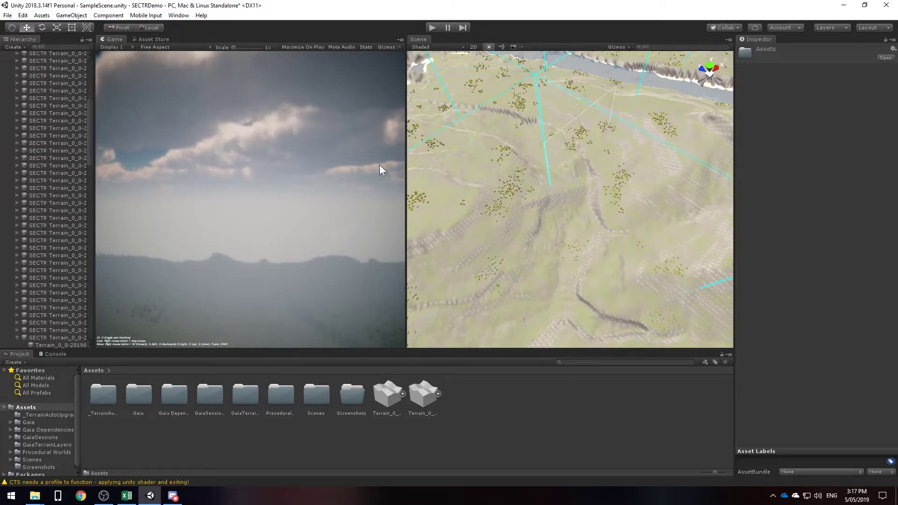
{"action": "left_click", "coordinate": [62, 344]}
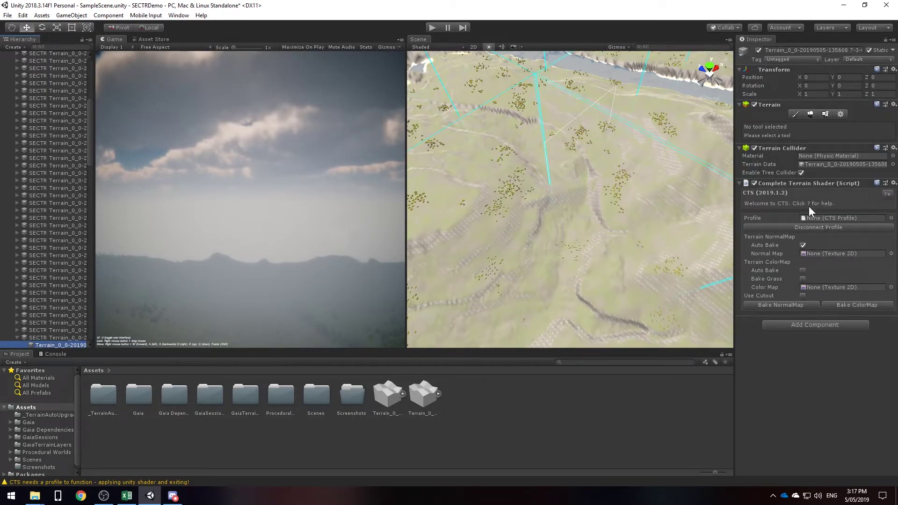
- Create and apply a CTS profile to the terrains and inspect the shaded ground up close among the trees
{"action": "left_click", "coordinate": [180, 15]}
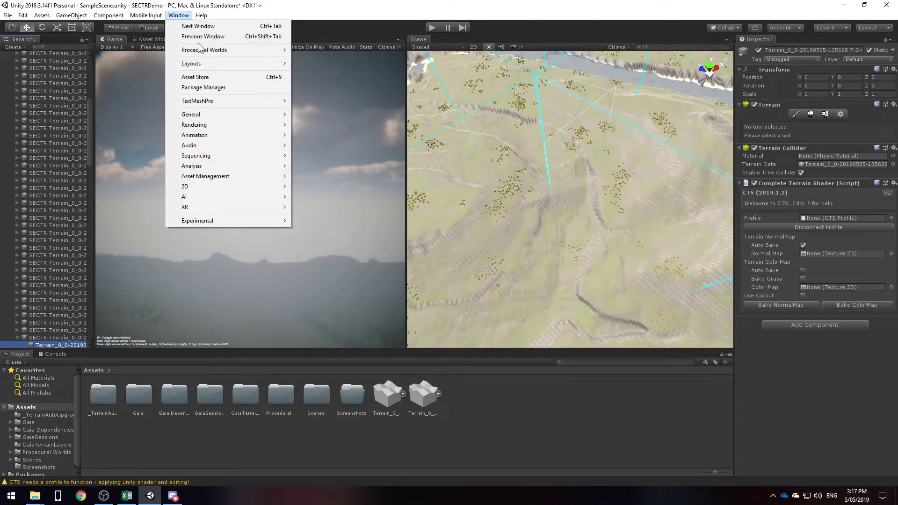
{"action": "mouse_move", "coordinate": [199, 50]}
{"action": "mouse_move", "coordinate": [369, 60]}
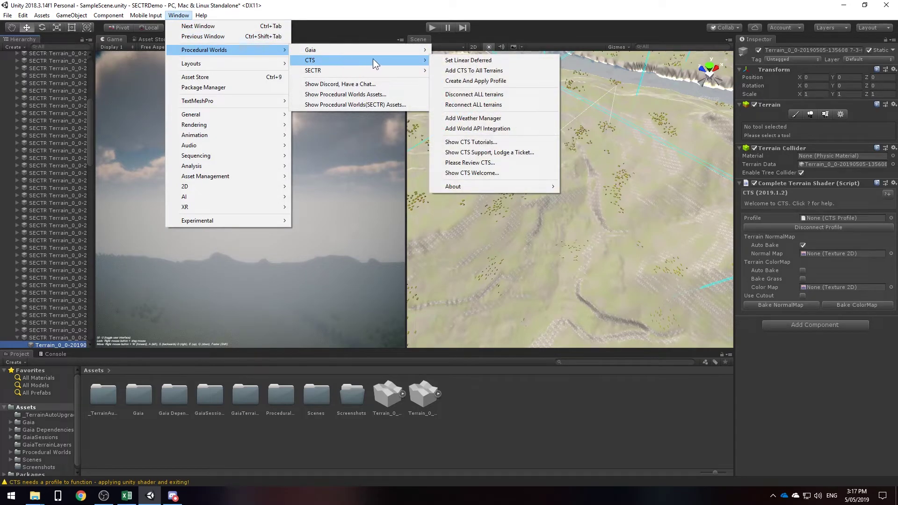
{"action": "left_click", "coordinate": [492, 83]}
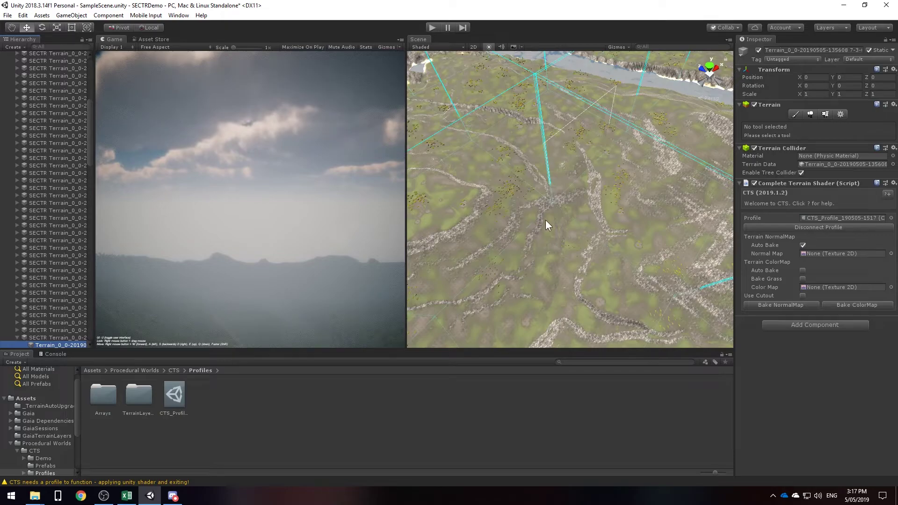
{"action": "scroll", "coordinate": [545, 220], "scroll_direction": "up", "scroll_amount": 10}
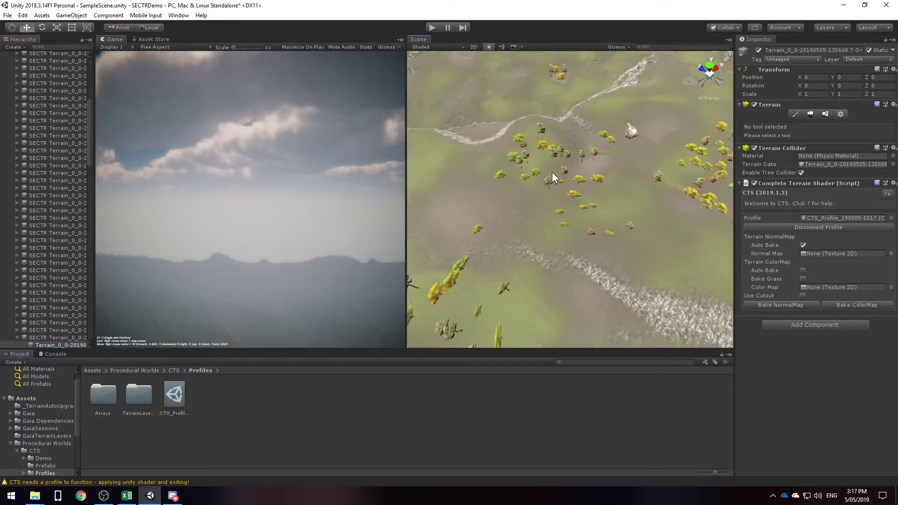
{"action": "scroll", "coordinate": [552, 173], "scroll_direction": "up", "scroll_amount": 5}
{"action": "right_click_drag", "start_coordinate": [552, 172], "coordinate": [255, 117]}
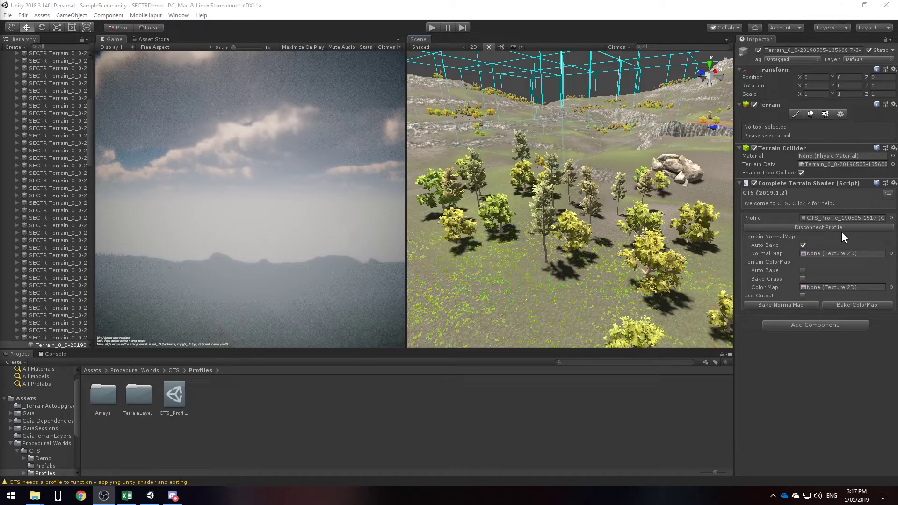
- Disconnect all terrains from their CTS profile
{"action": "left_click", "coordinate": [178, 15]}
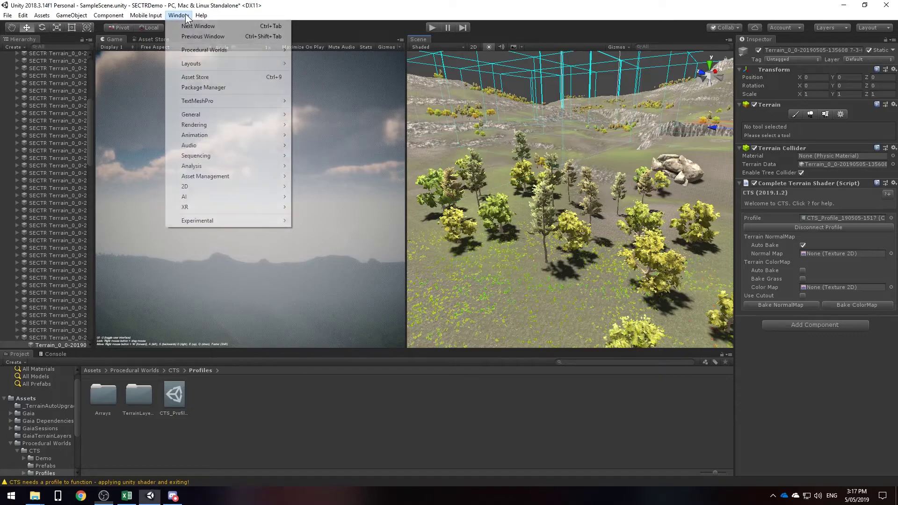
{"action": "mouse_move", "coordinate": [363, 58]}
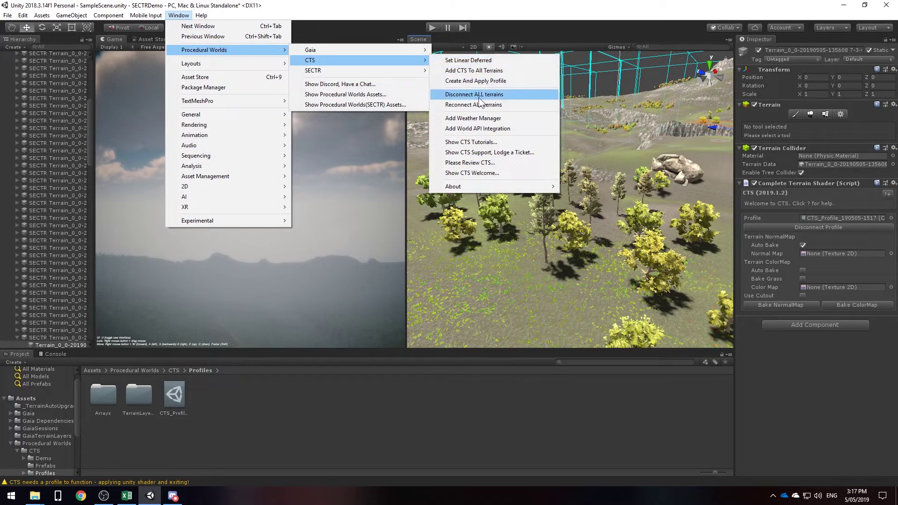
{"action": "left_click", "coordinate": [495, 95]}
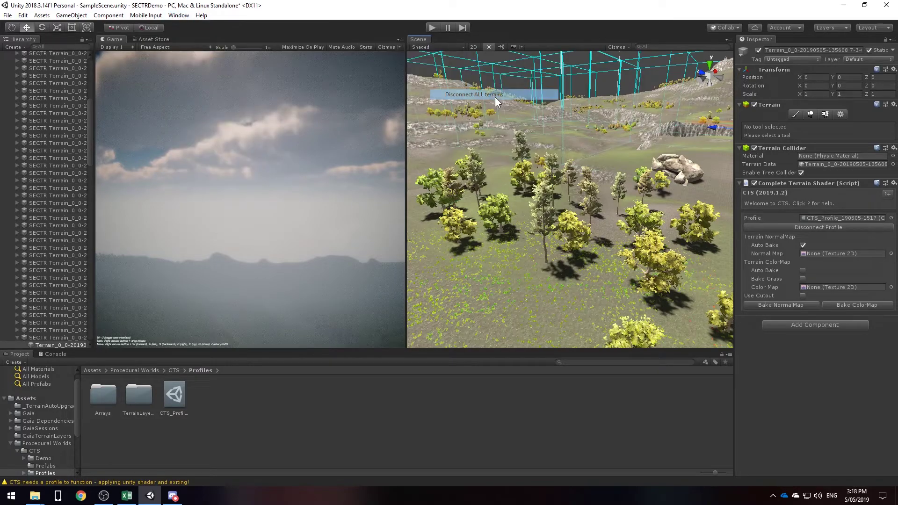
{"action": "left_click", "coordinate": [487, 283]}
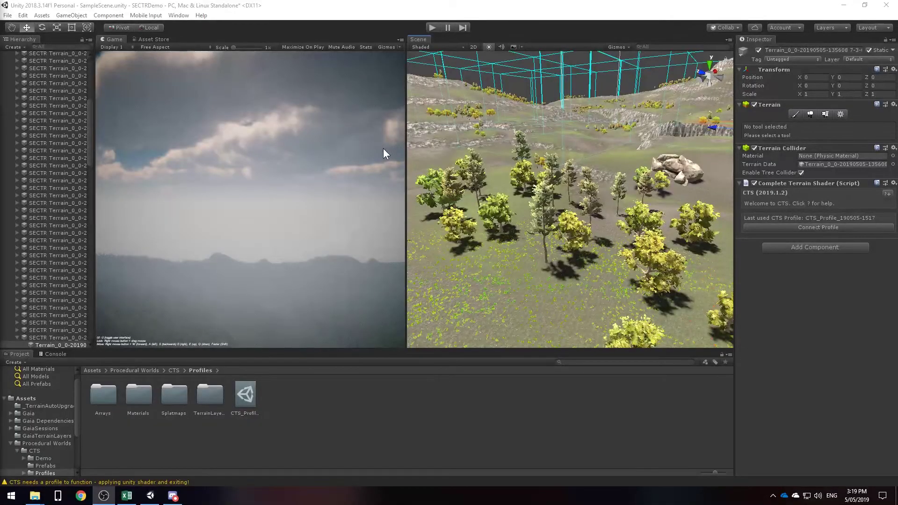
- Export all CTS terrain sectors from the SECTR Stream window
{"action": "left_click", "coordinate": [179, 15]}
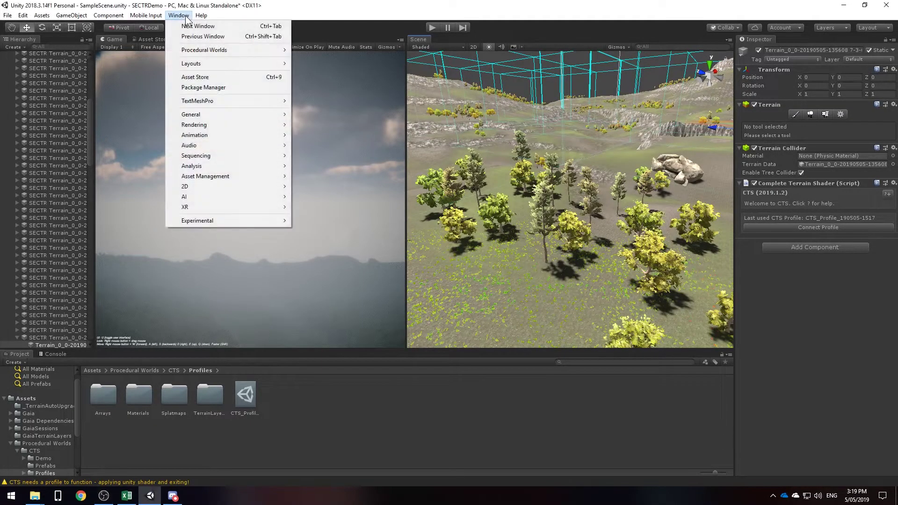
{"action": "mouse_move", "coordinate": [201, 50]}
{"action": "mouse_move", "coordinate": [344, 70]}
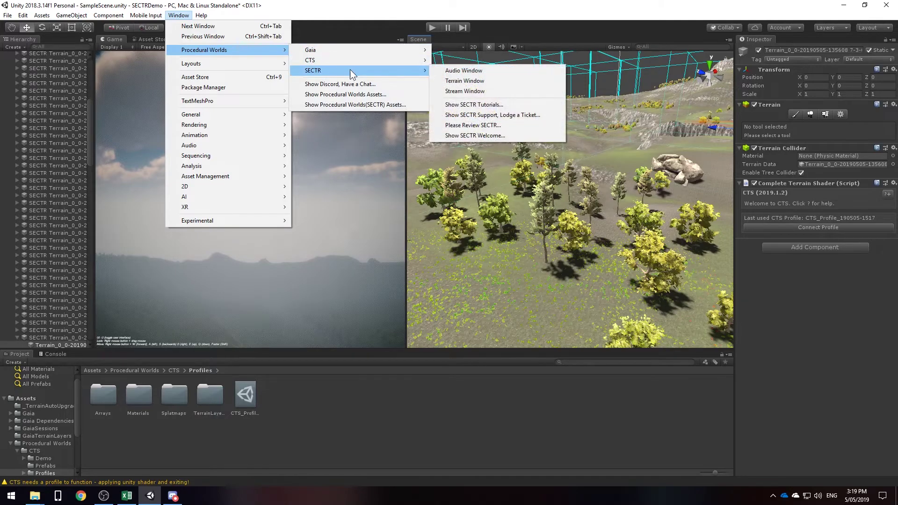
{"action": "left_click", "coordinate": [492, 91]}
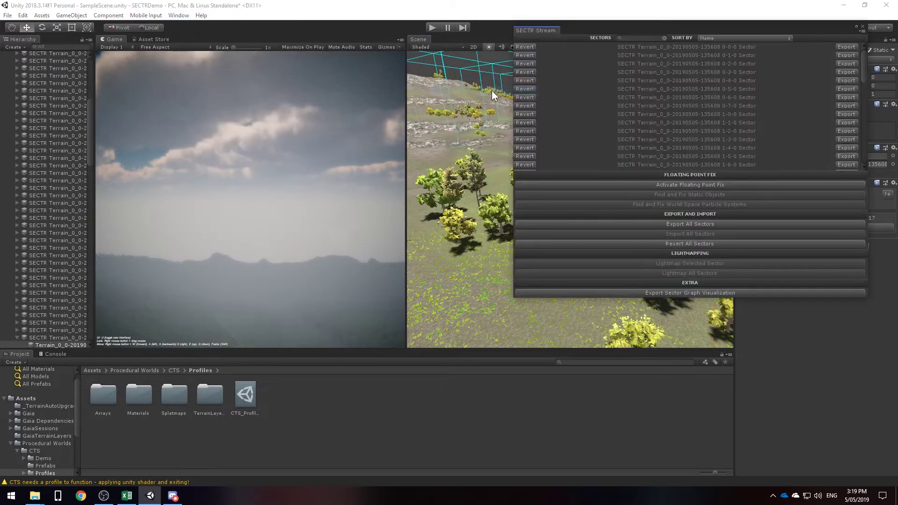
{"action": "left_click", "coordinate": [717, 225]}
{"action": "left_click", "coordinate": [453, 264]}
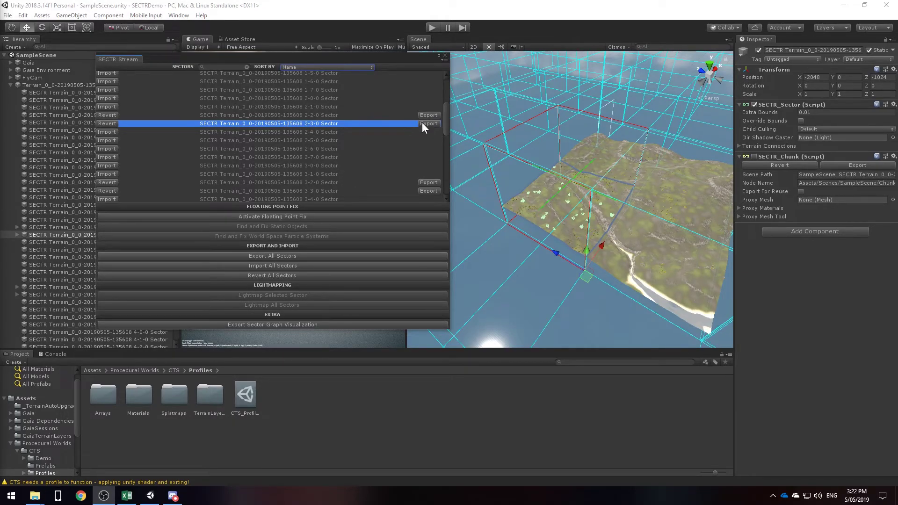
- Build and run the project again with the exported CTS terrain sectors
{"action": "key", "text": "w"}
{"action": "right_click_drag", "start_coordinate": [666, 213], "coordinate": [594, 162]}
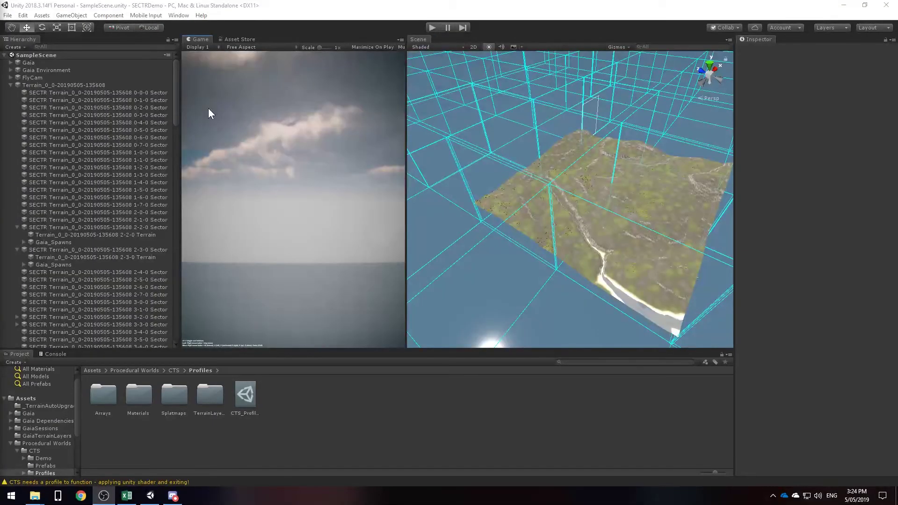
{"action": "left_click", "coordinate": [7, 15]}
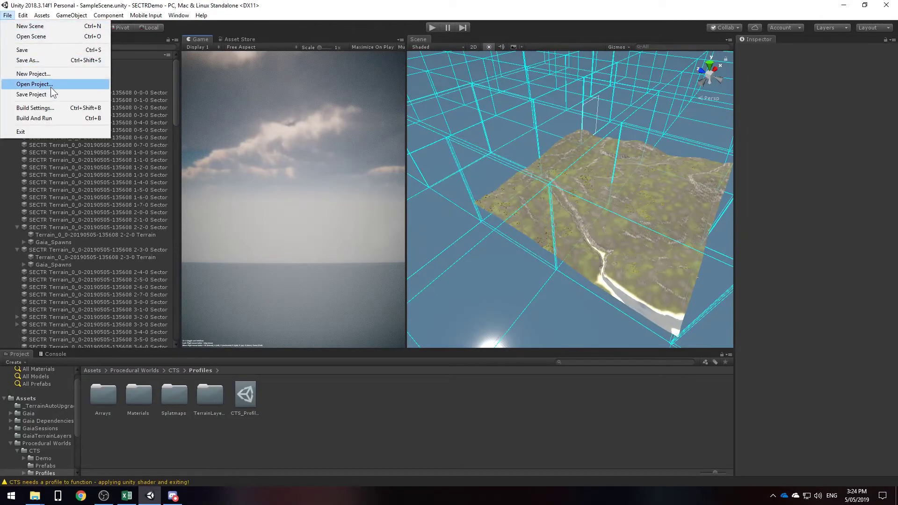
{"action": "left_click", "coordinate": [63, 117]}
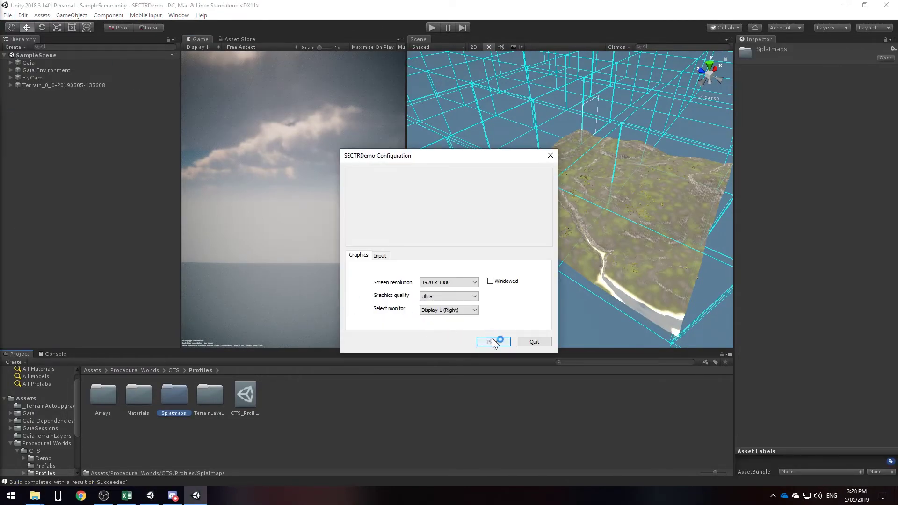
- Start the rebuilt demo at 1920 x 1080 in Ultra quality, look around and fly forward to check the CTS terrain
{"action": "left_click", "coordinate": [487, 341]}
{"action": "right_click_drag", "start_coordinate": [488, 377], "coordinate": [602, 236]}
{"action": "key", "text": "w"}
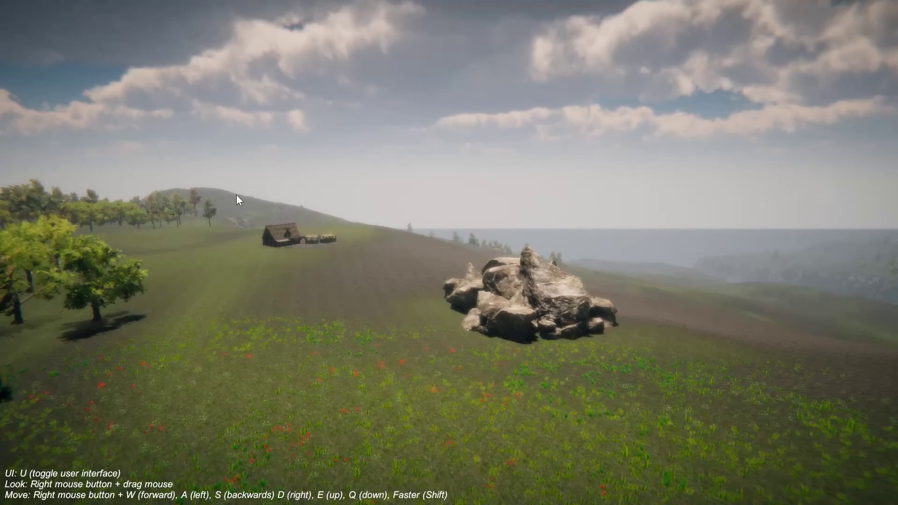